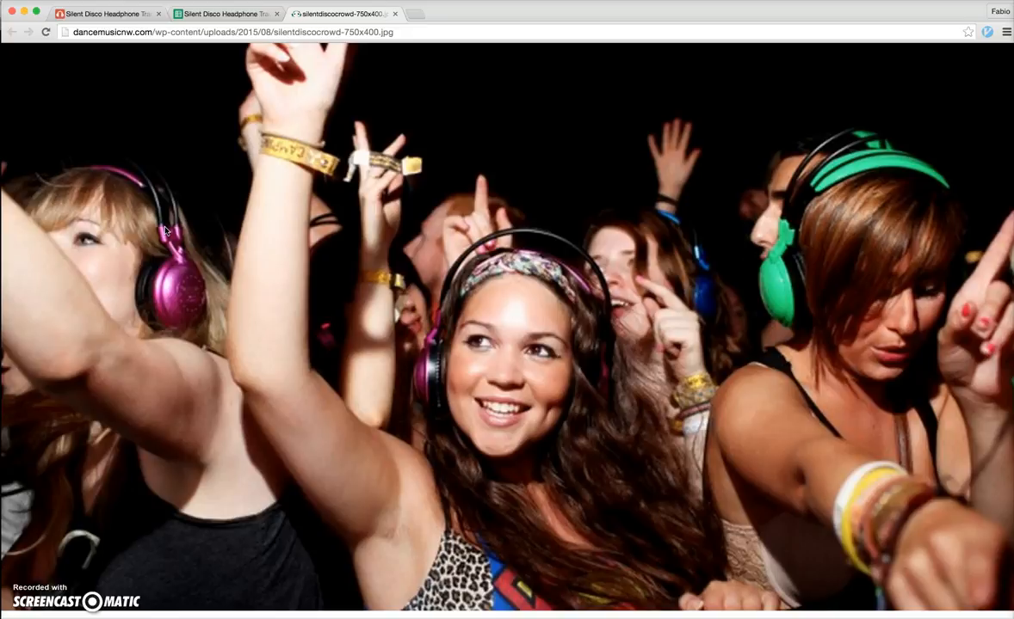
Switch from the crowd photo tab to the Silent Disco Headphone Tracker Google Sheets tab
key("ctrl+shift+Tab")
Look through the headphone inventory, Customers and Events sheets, ending on the Customers sheet
left_click(233, 350)
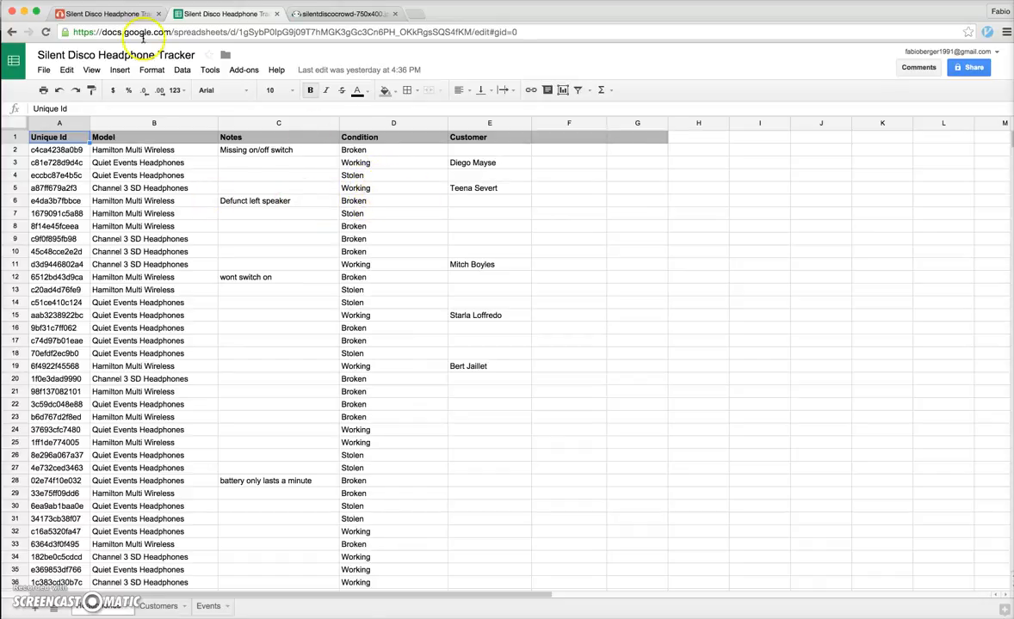
left_click(158, 606)
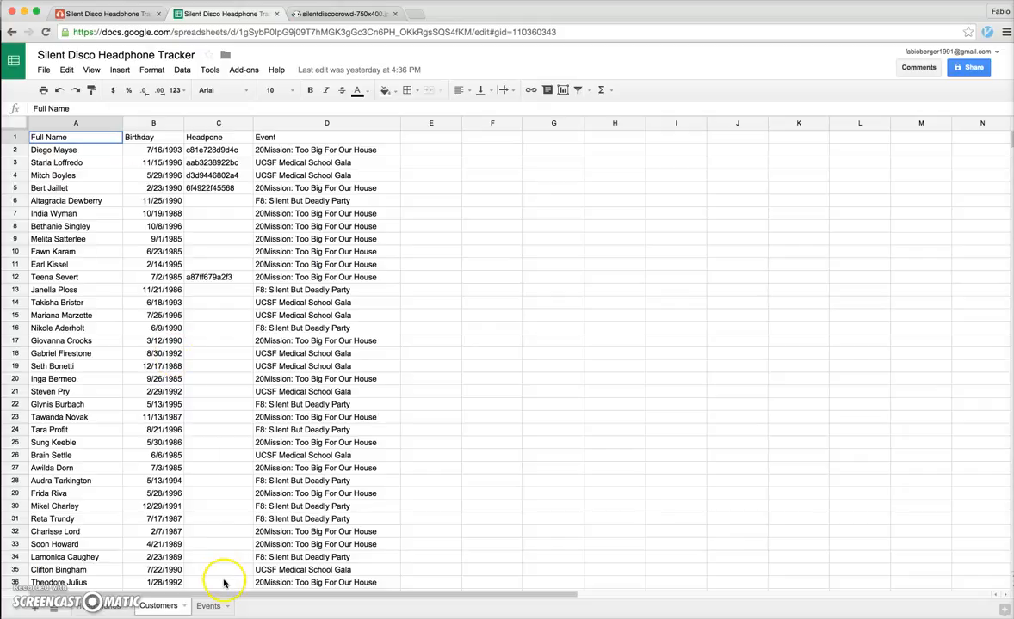
left_click(209, 606)
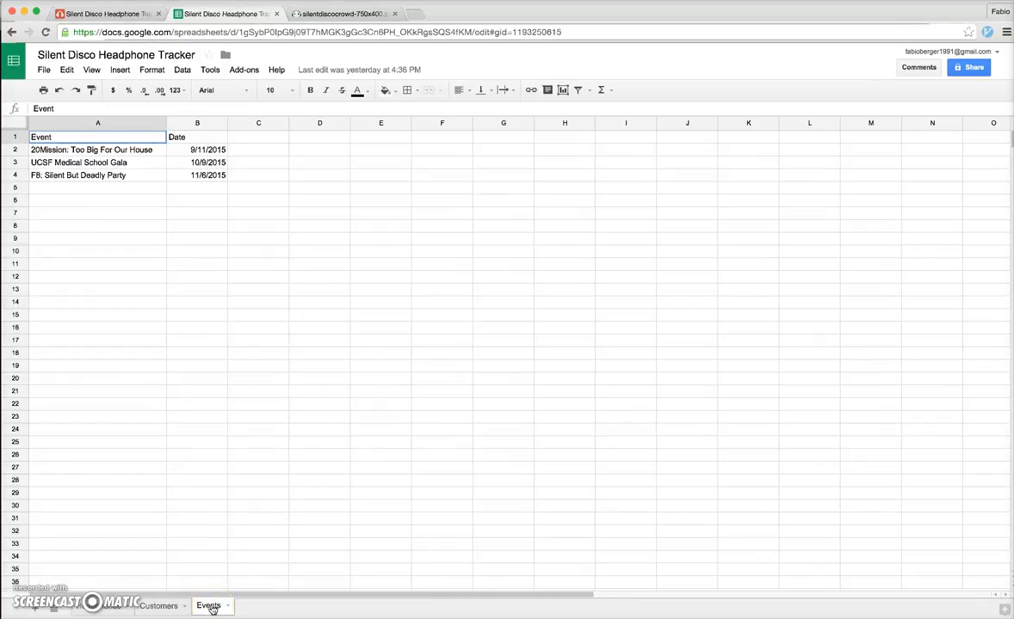
left_click(160, 606)
left_click(97, 608)
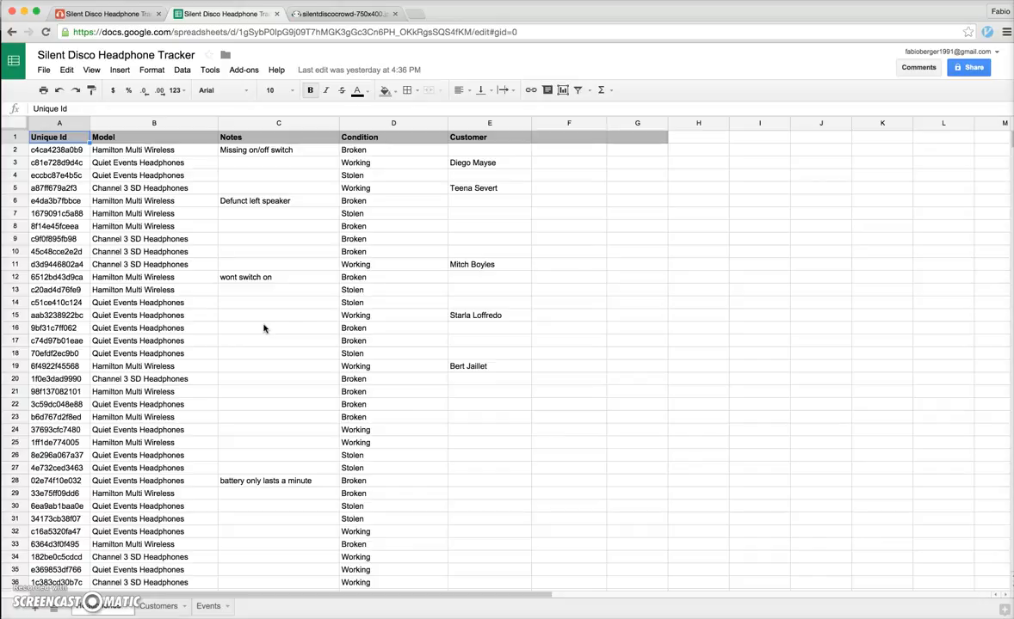
left_click(158, 606)
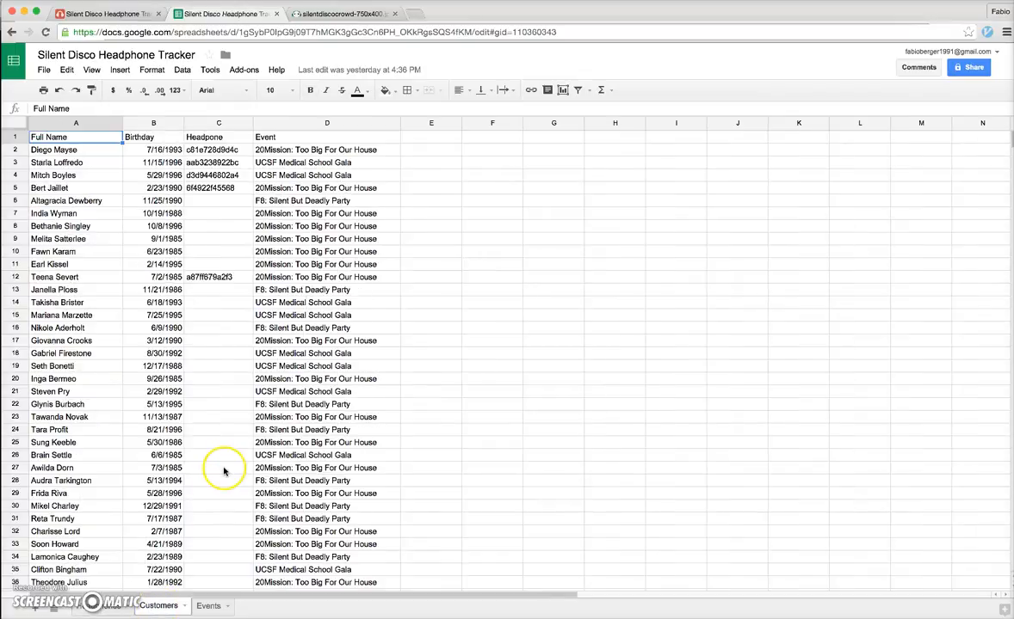
Search 'Indi' for the customer's name, copy it, and paste it into inventory cell E24
key("super+f")
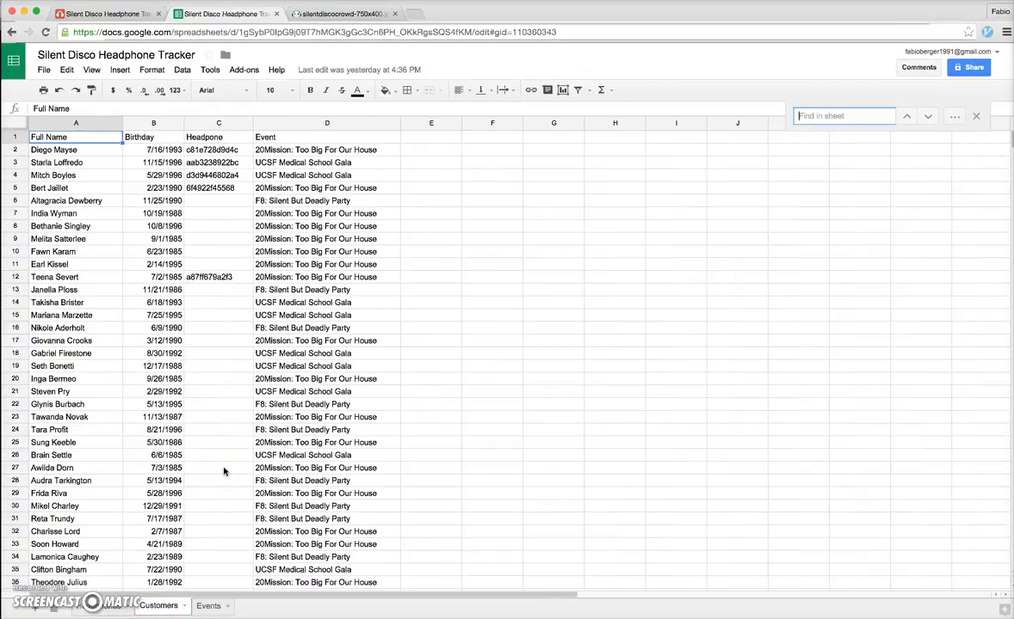
type("Indi")
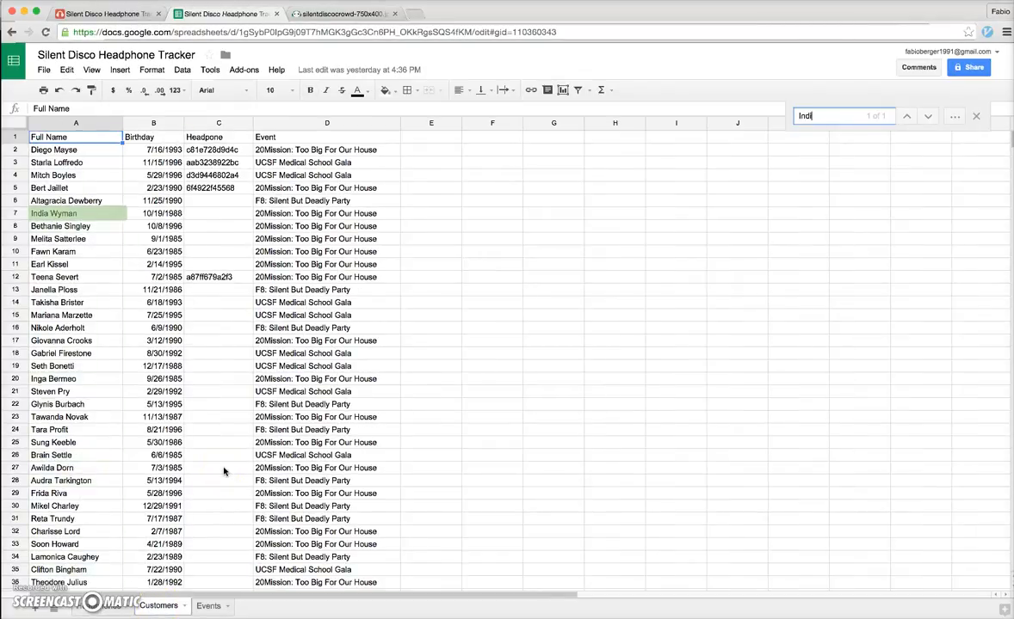
left_click(77, 214)
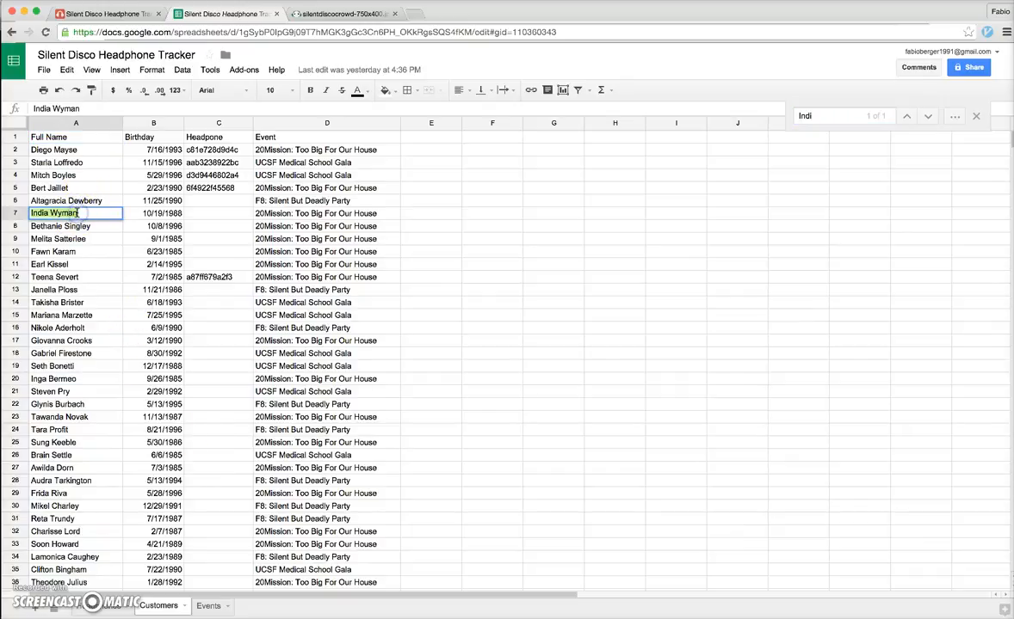
key("Down")
left_click(102, 606)
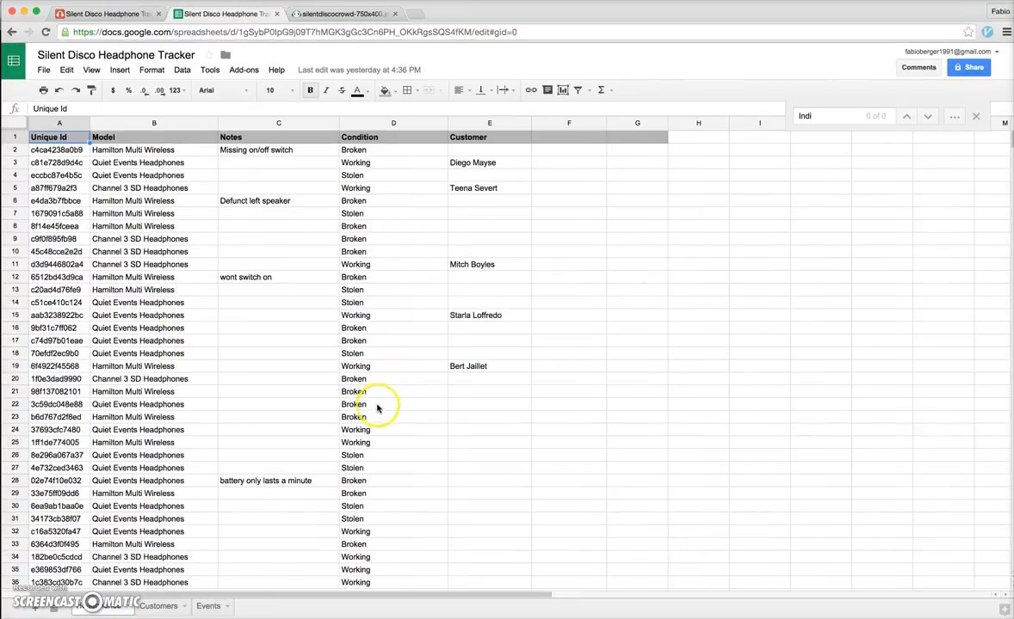
left_click(463, 425)
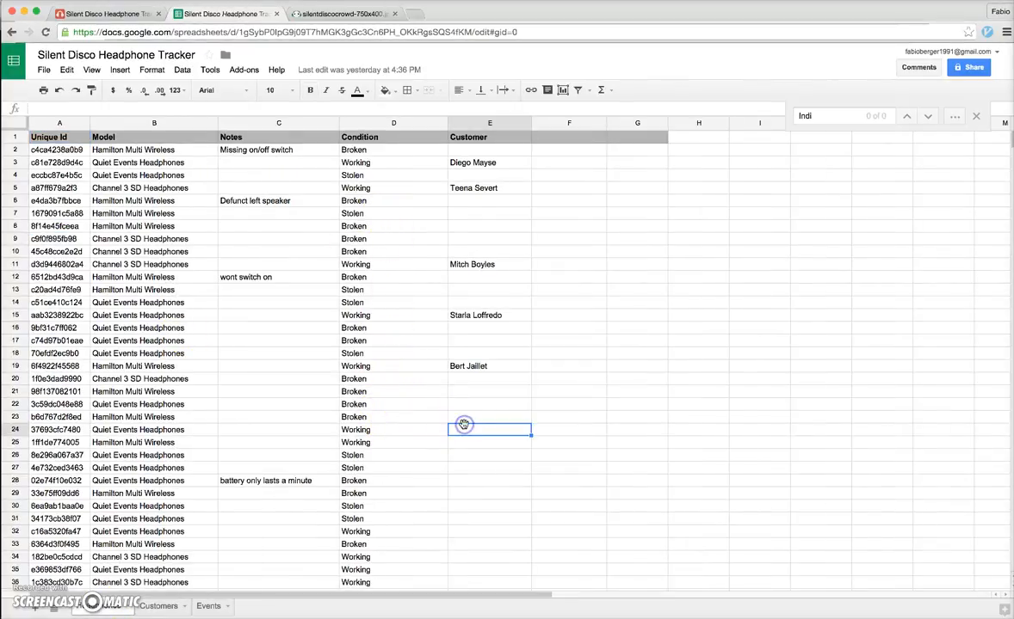
left_click(581, 432)
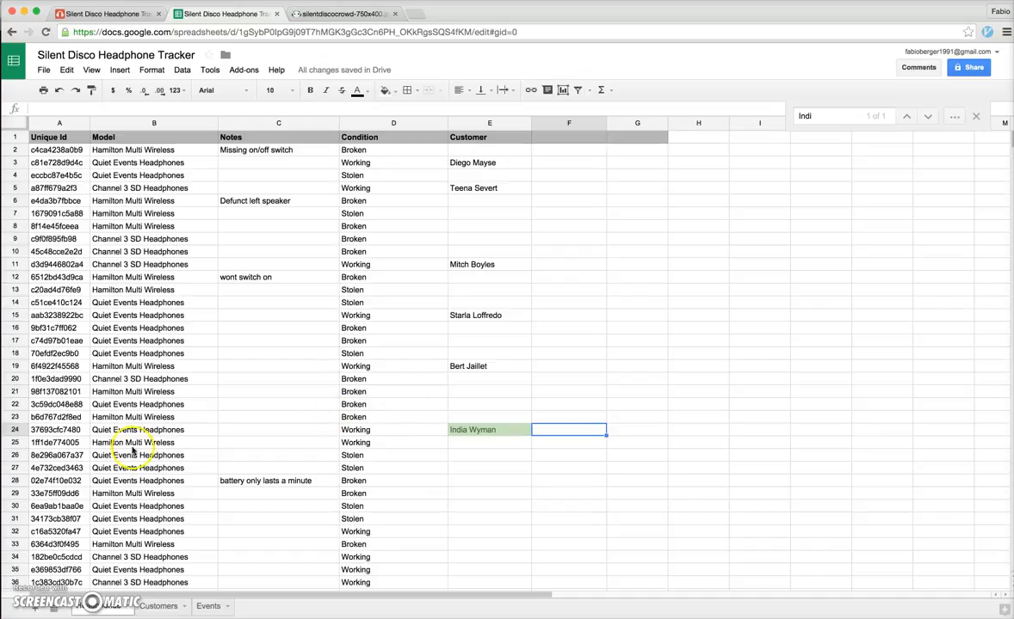
key("ctrl+f")
Find headphone 3769 and clear the customer from its Customer cell in row 24
type("37")
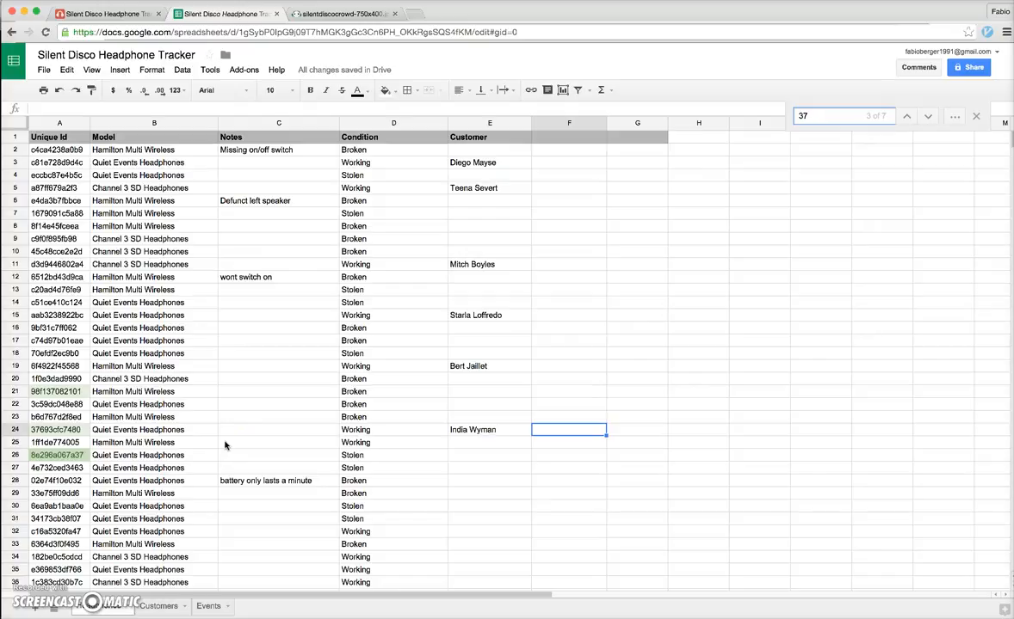
type("69")
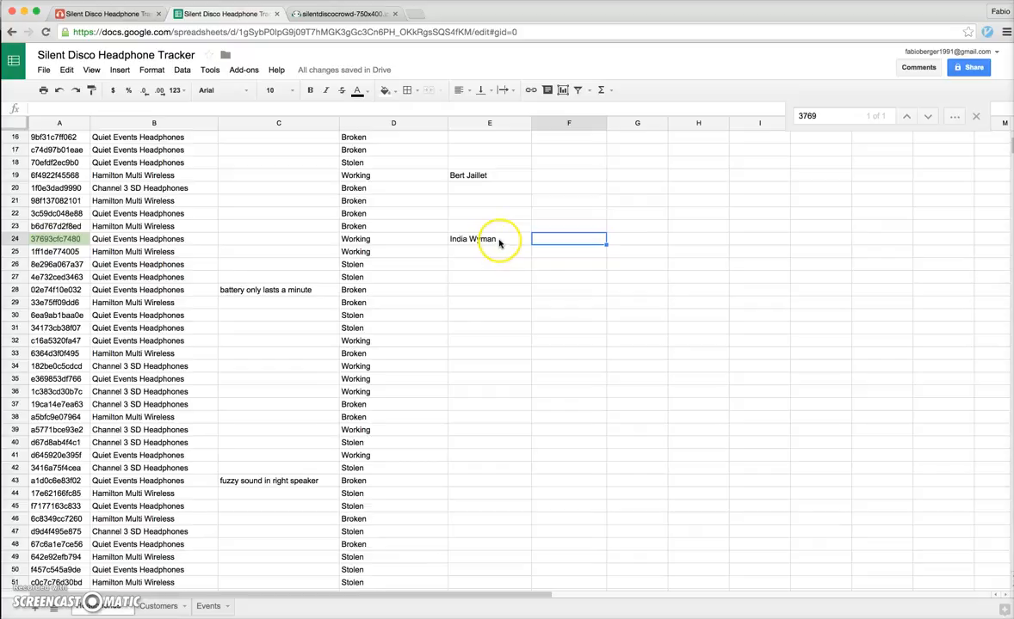
left_click(503, 240)
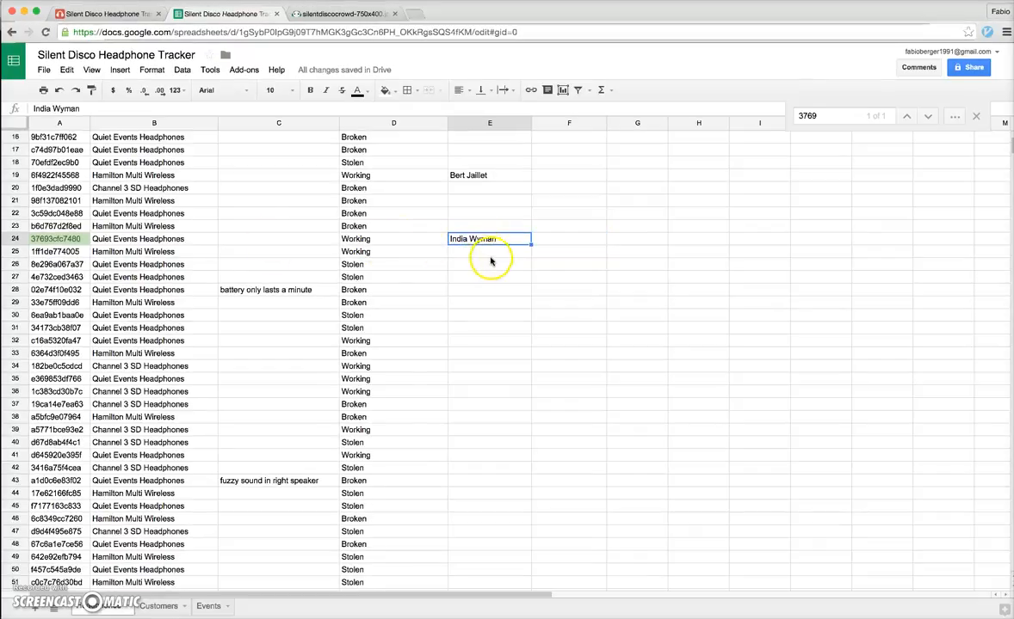
key("Delete")
left_click(549, 238)
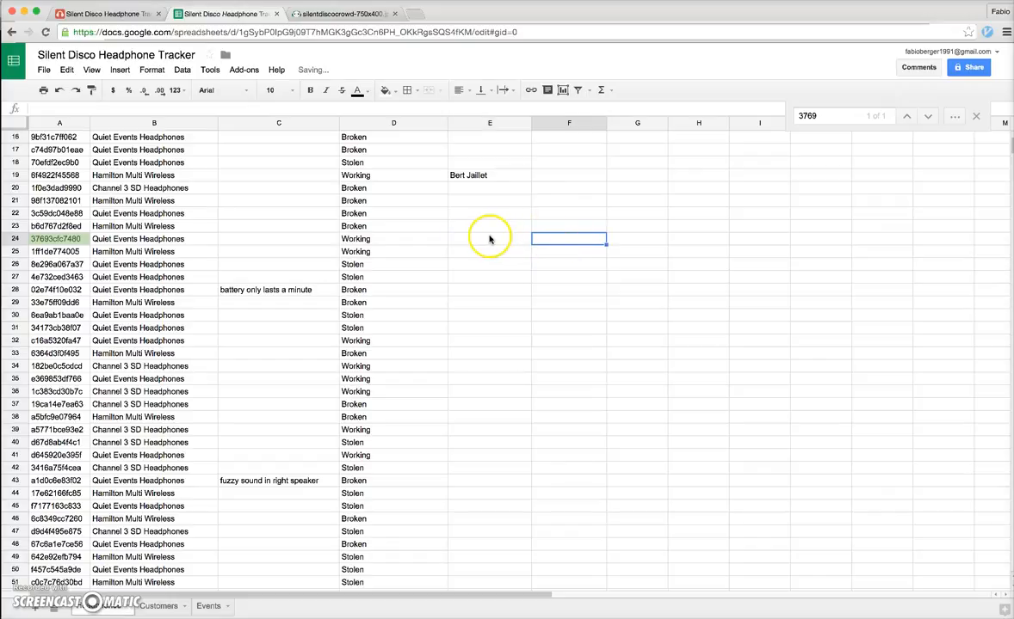
Change row 24's condition in D24 from Working to Broken
left_click(387, 238)
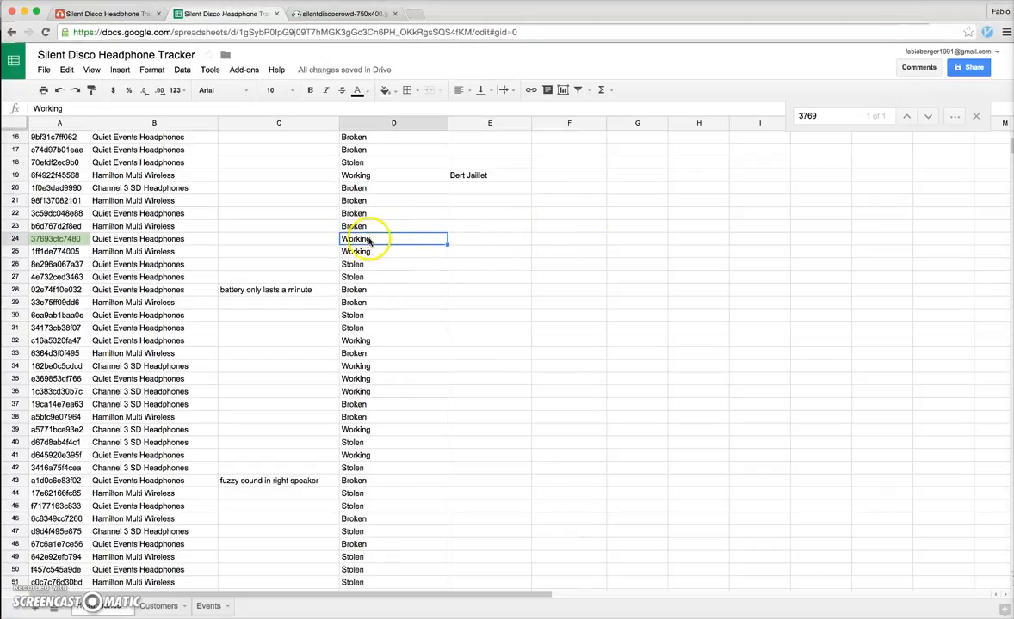
double_click(367, 240)
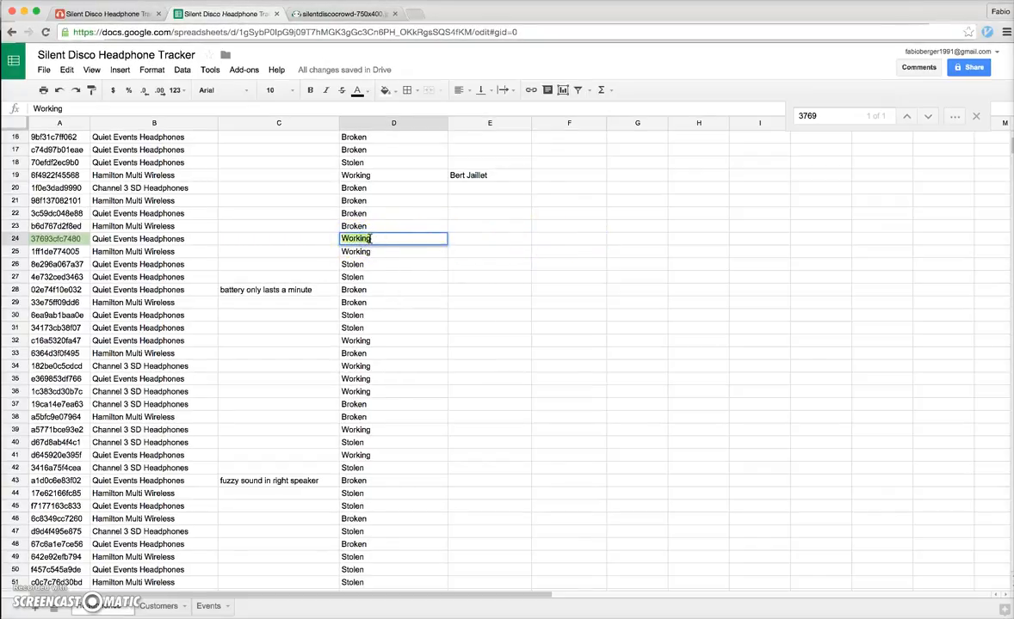
type("Broken")
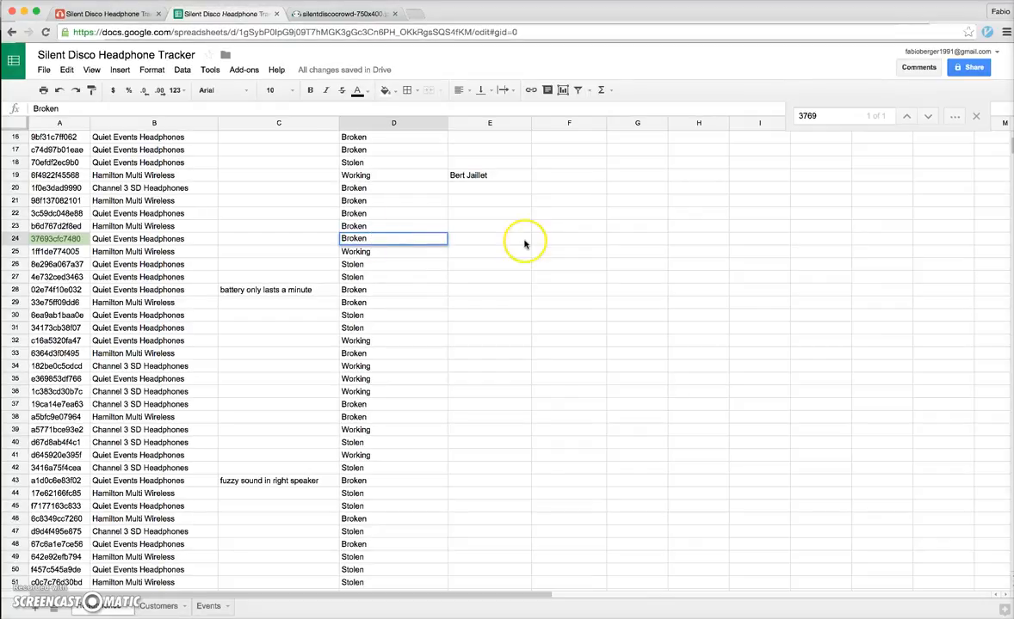
left_click(516, 241)
Edit the 'Channel 3 SD Headphones' model name in B11, trimming then restoring its ending 'ones'
scroll(320, 265, "up", 5)
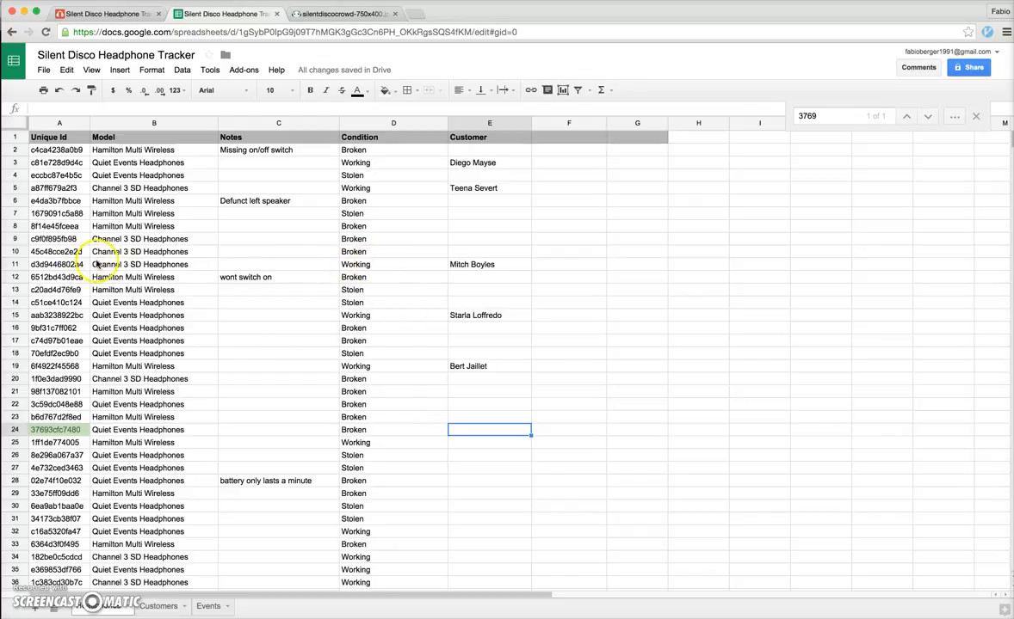
triple_click(191, 264)
left_click(196, 265)
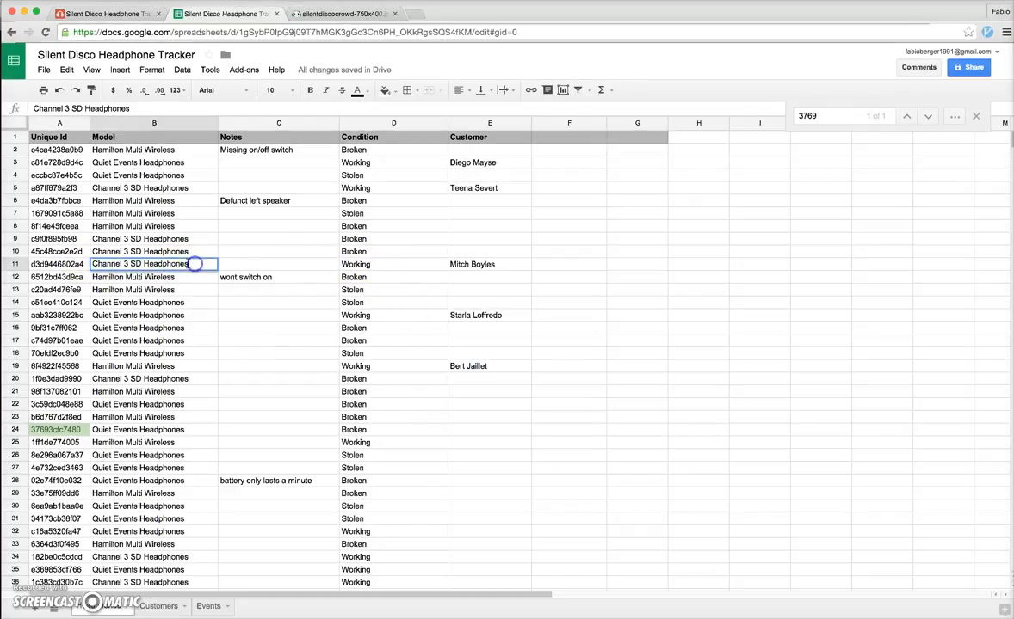
left_click_drag(98, 265, 192, 268)
left_click(192, 267)
key("BackSpace")
key("BackSpace")
key("BackSpace")
key("BackSpace")
left_click(276, 260)
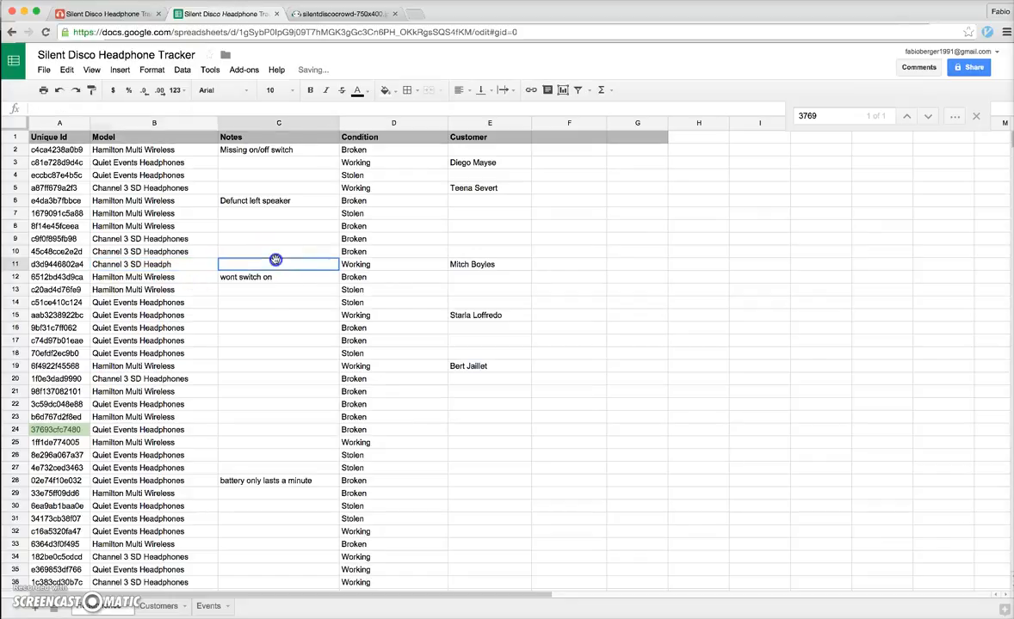
left_click(172, 263)
double_click(172, 263)
type("ones")
left_click(459, 275)
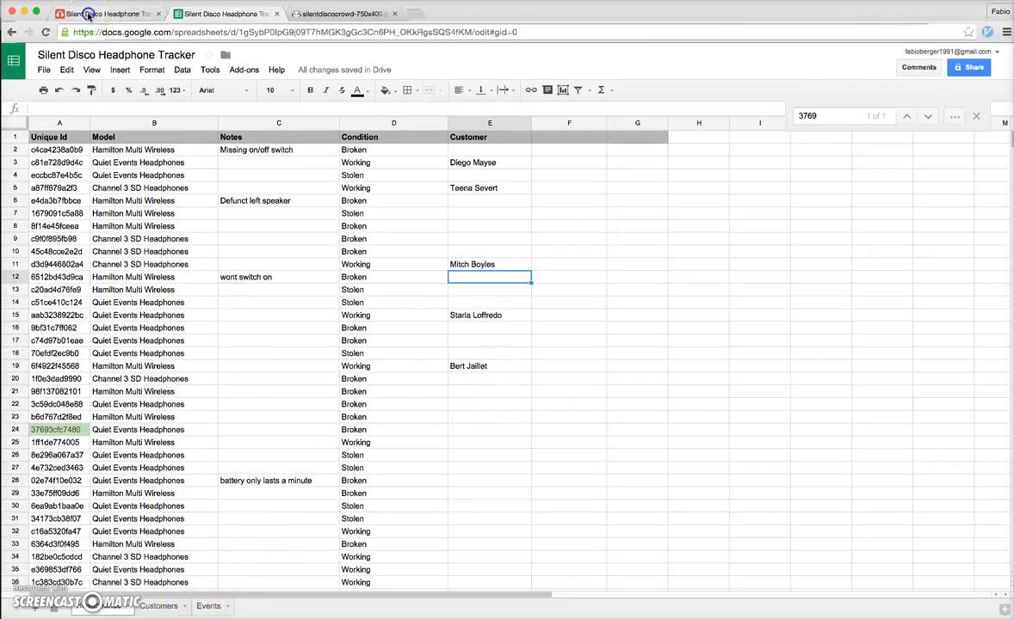
left_click(90, 15)
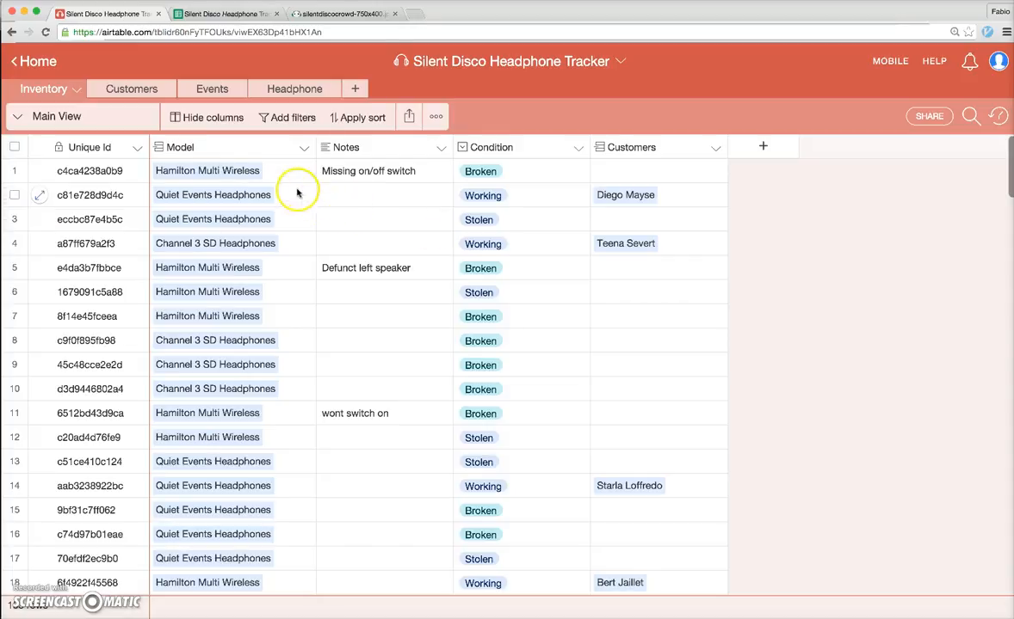
left_click(160, 172)
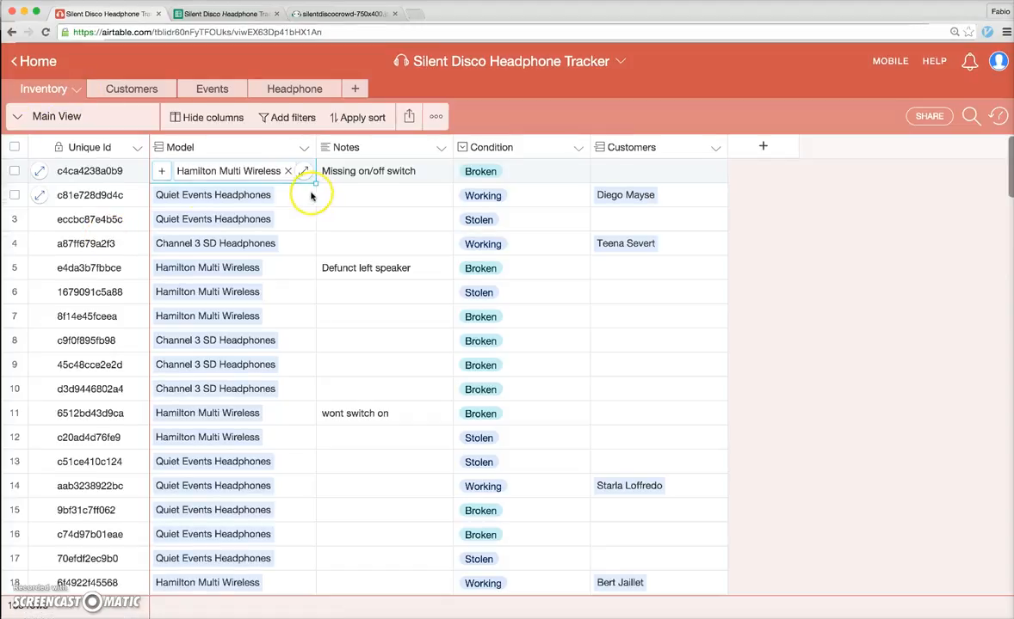
left_click(360, 194)
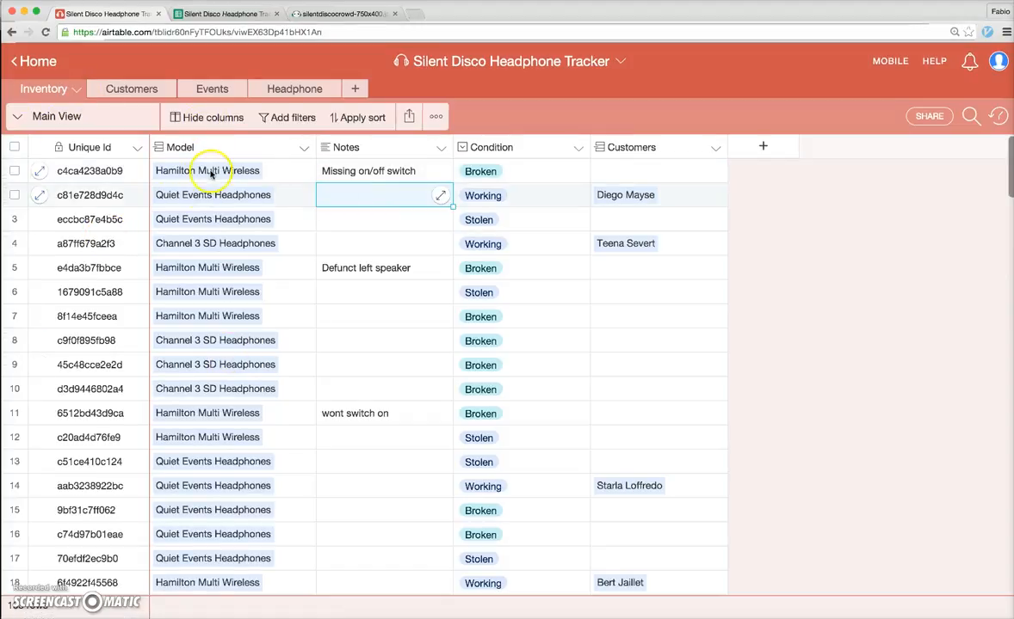
left_click(305, 150)
Change the Model field type to Link to another record pointing at the Headphone table, and save
left_click(242, 173)
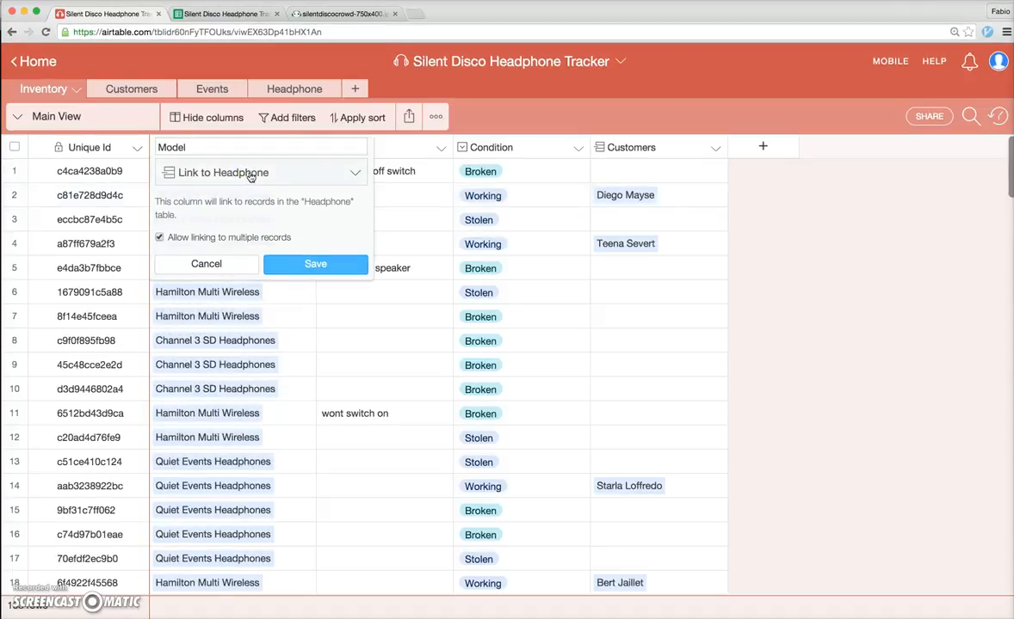
left_click(269, 175)
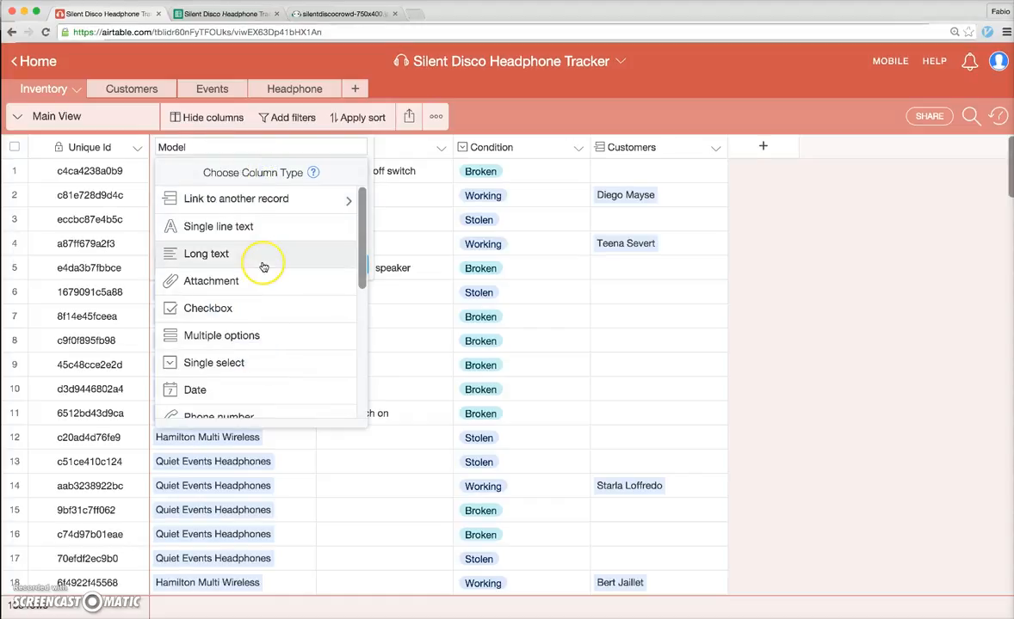
scroll(263, 267, "down", 4)
scroll(263, 266, "down", 4)
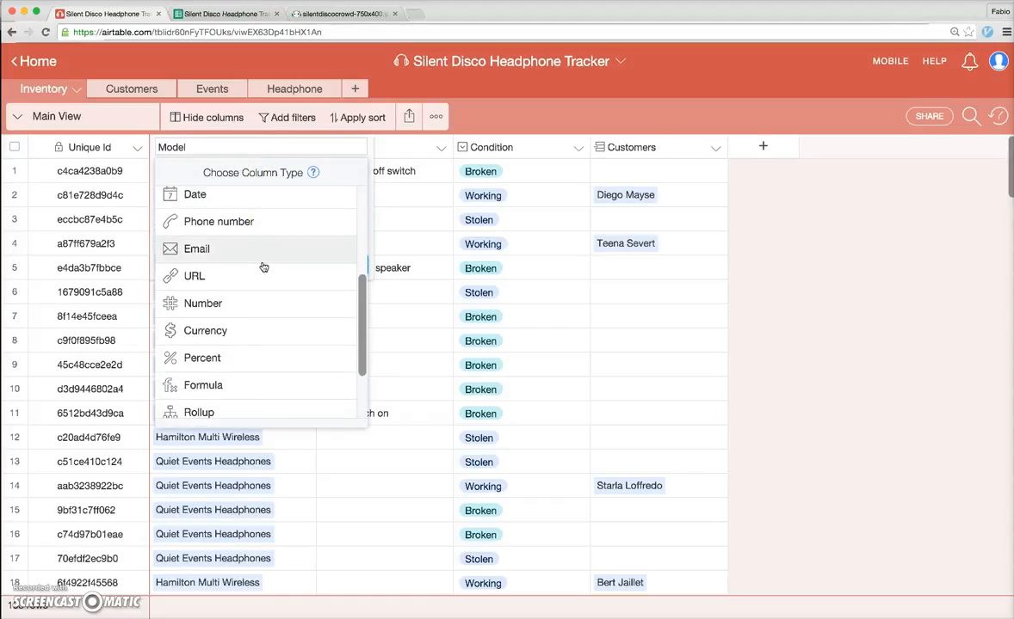
scroll(264, 267, "up", 8)
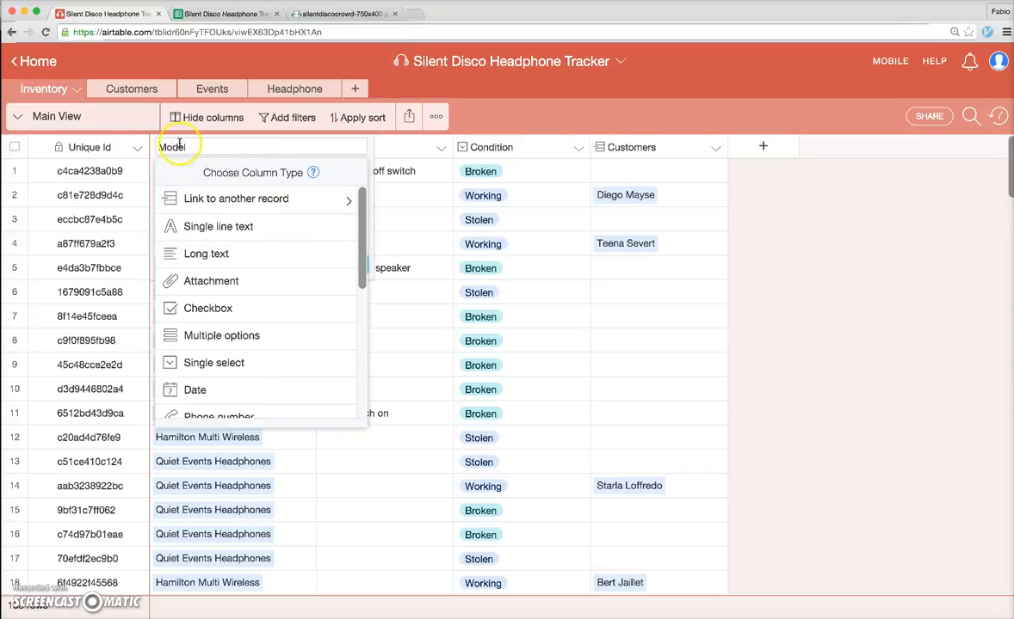
left_click(176, 198)
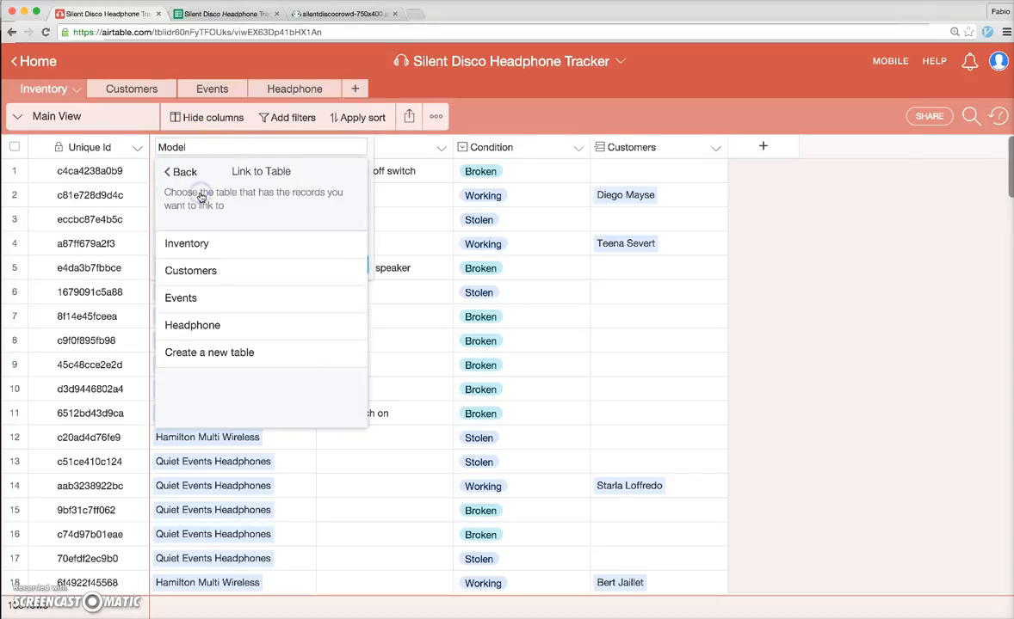
left_click(166, 171)
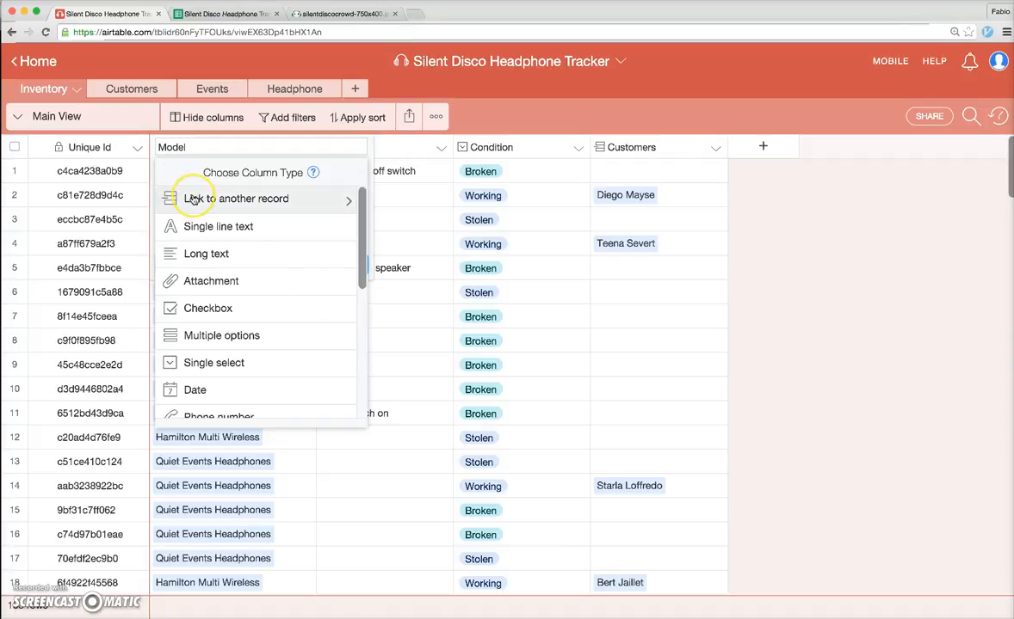
left_click(193, 200)
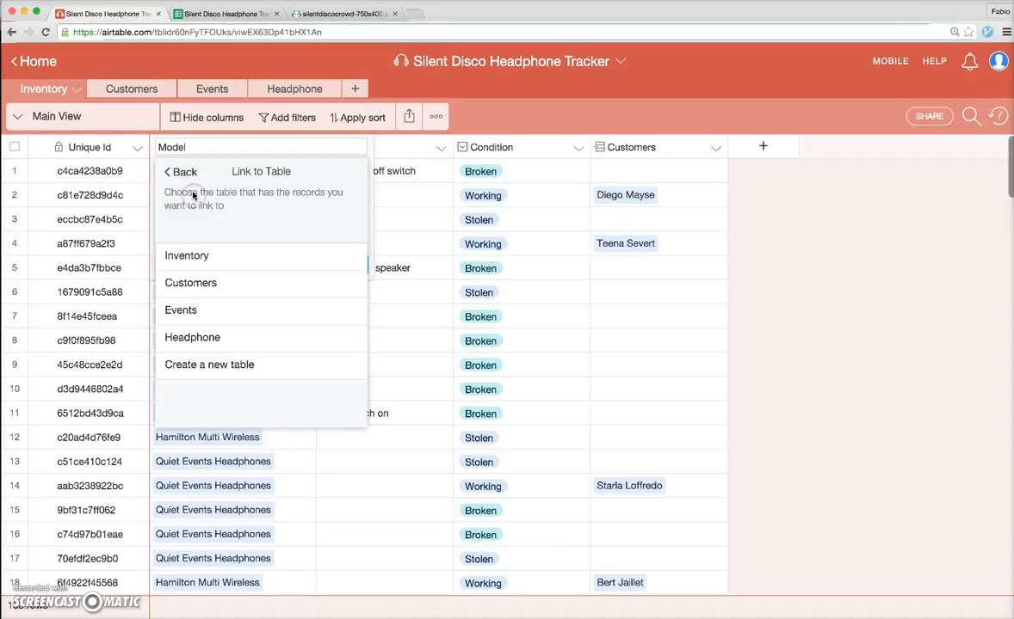
left_click(199, 339)
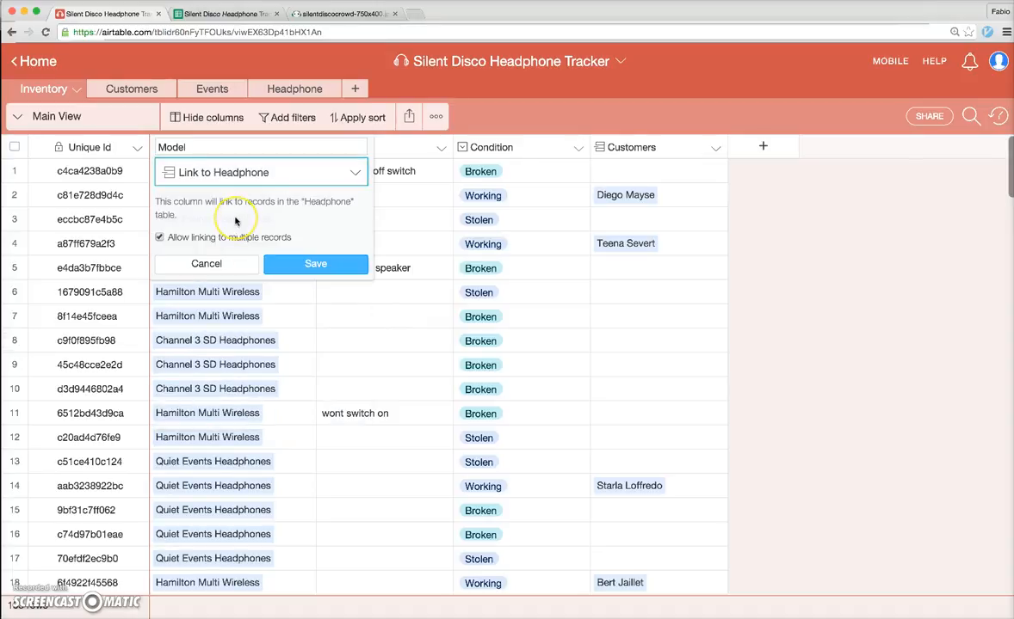
left_click(311, 264)
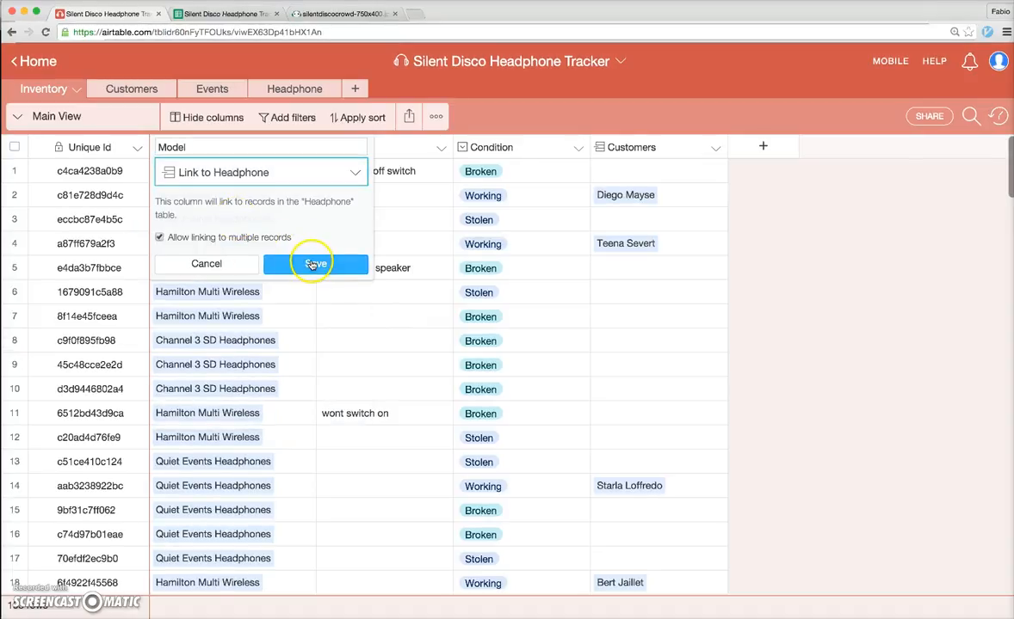
left_click(287, 91)
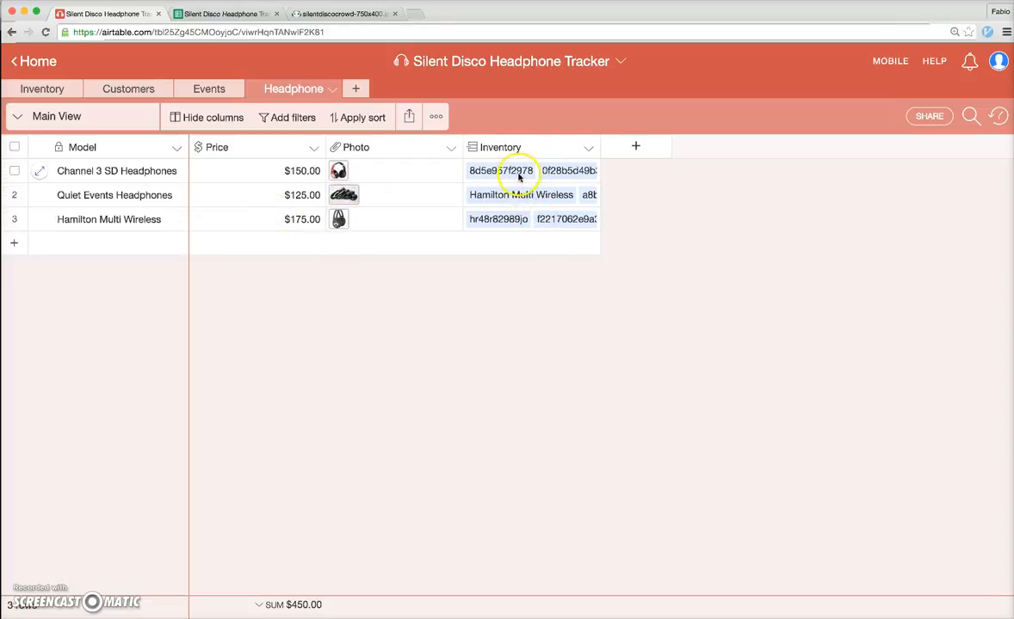
left_click(36, 88)
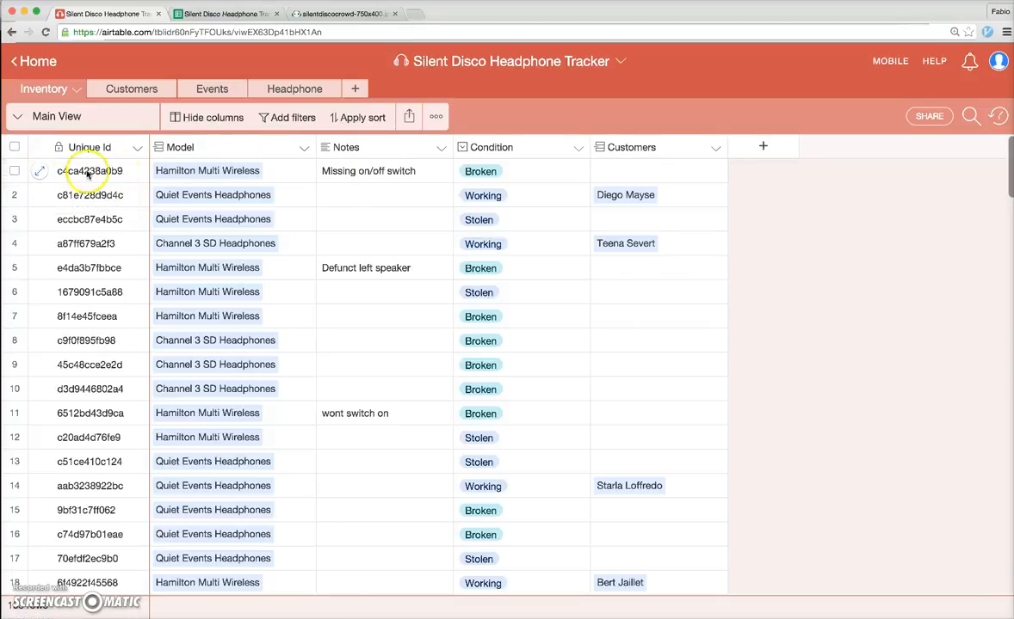
left_click(40, 173)
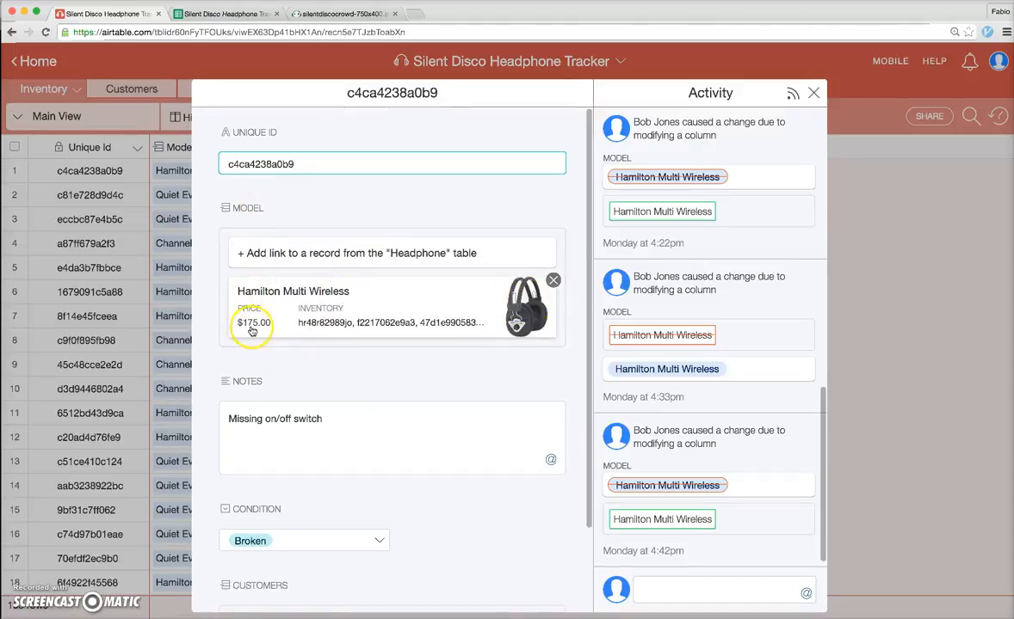
scroll(253, 387, "down", 3)
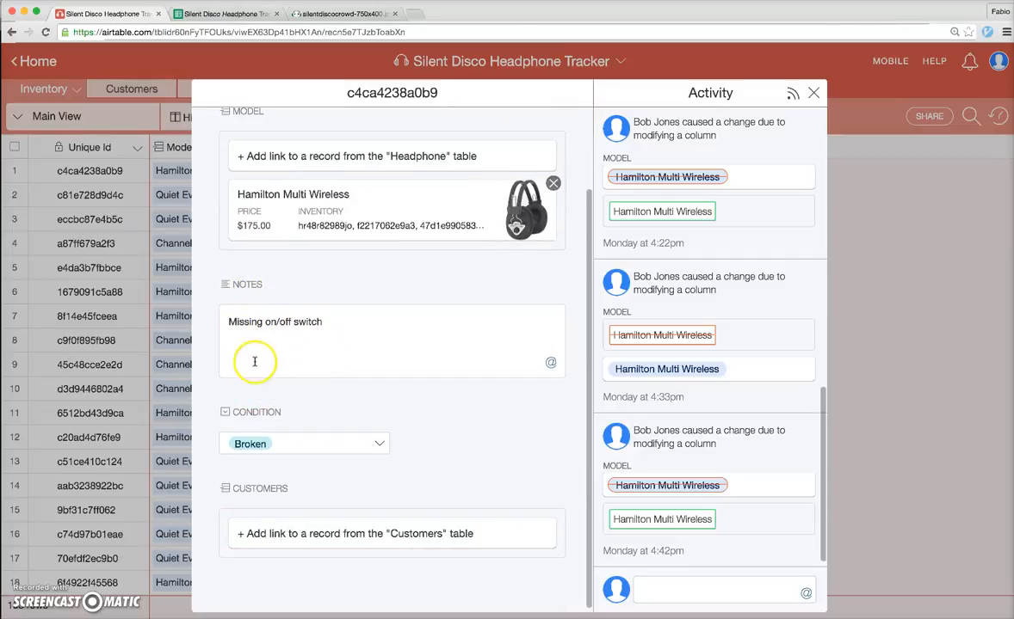
left_click(293, 445)
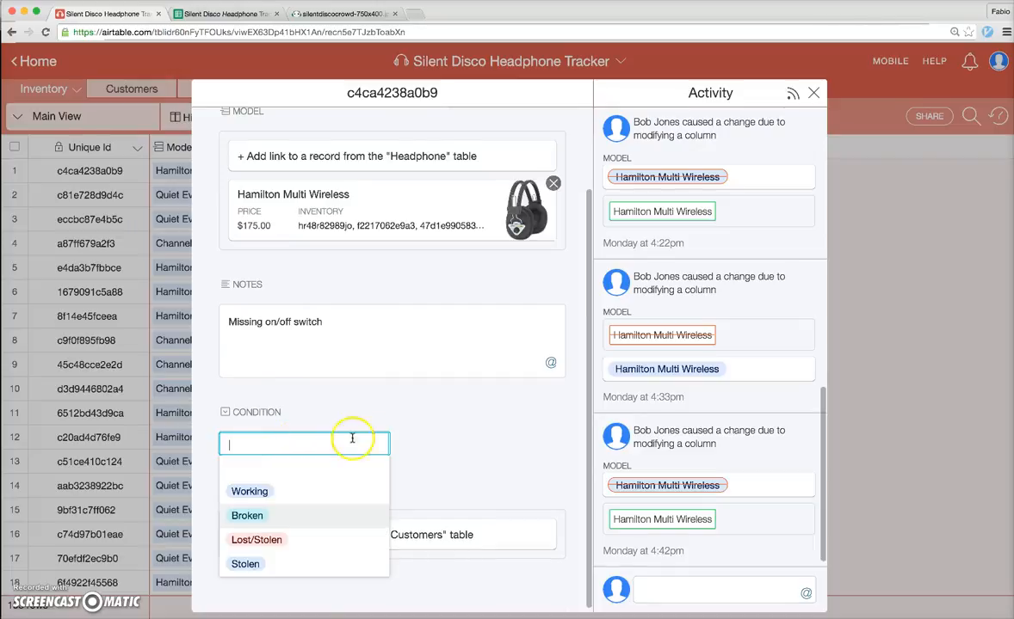
left_click(392, 409)
left_click(339, 445)
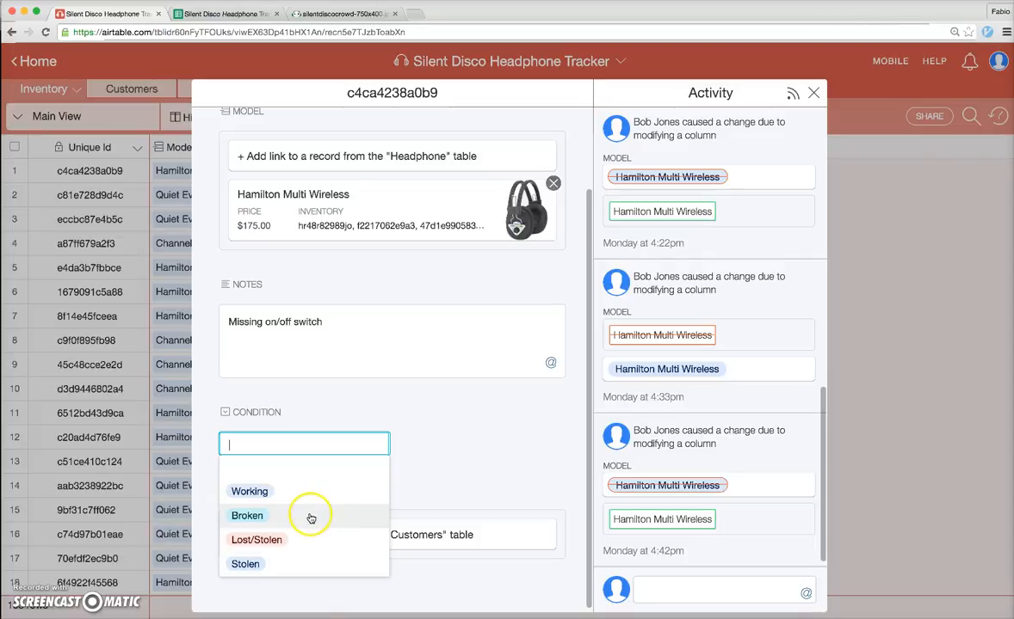
left_click(311, 517)
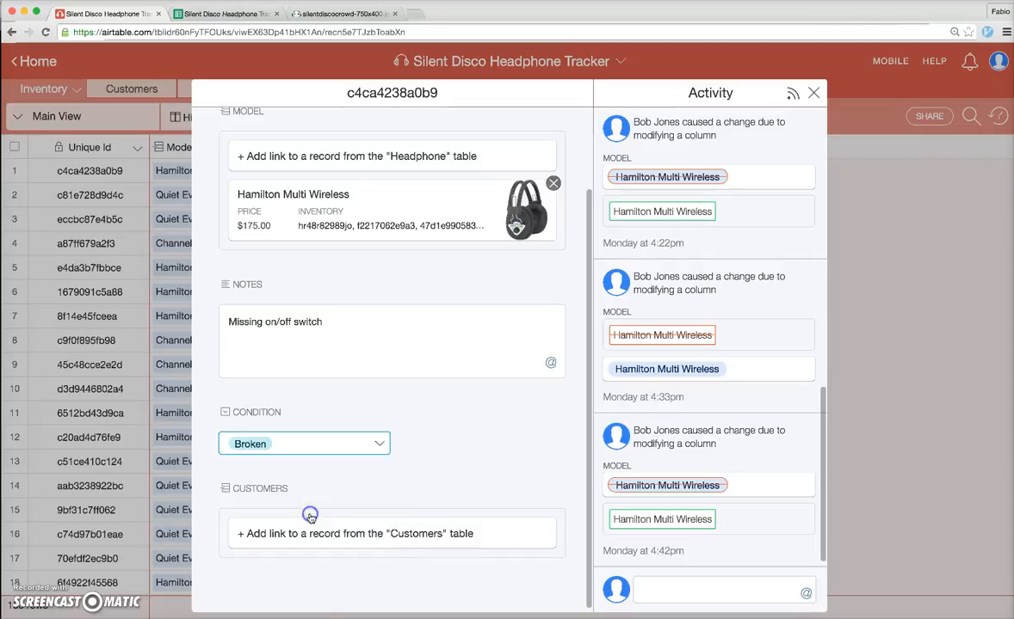
left_click(424, 450)
left_click(97, 379)
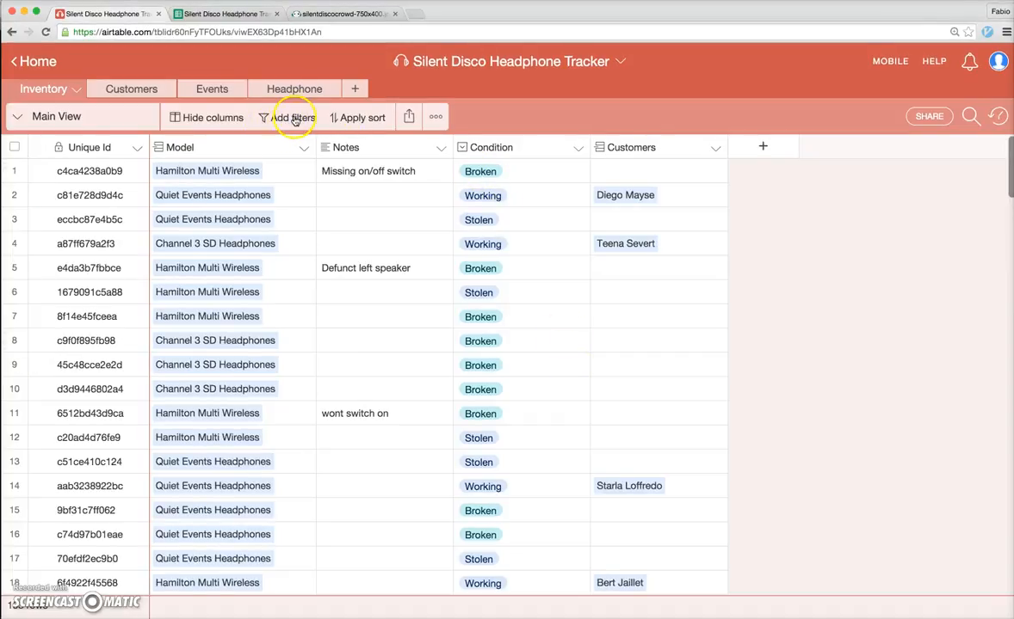
Add an Inventory view filter where Condition is Working
left_click(294, 118)
left_click(312, 137)
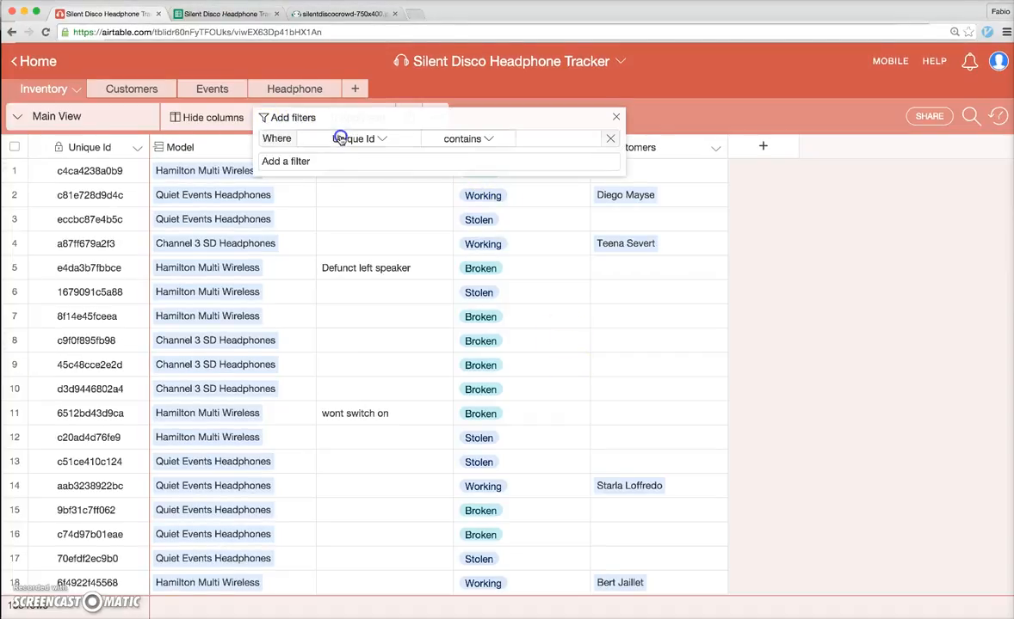
left_click(388, 138)
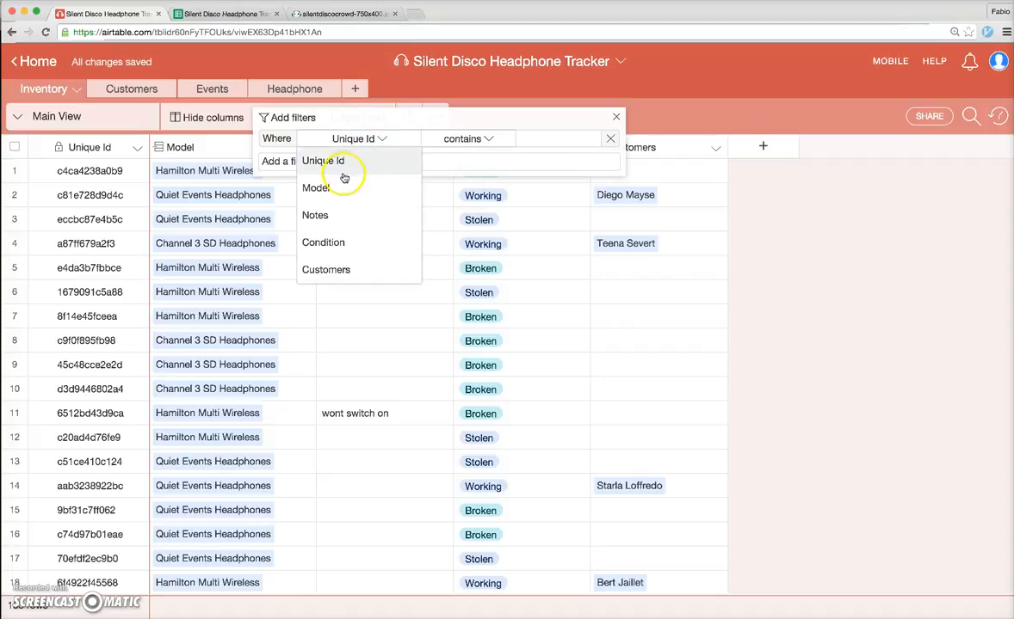
left_click(331, 243)
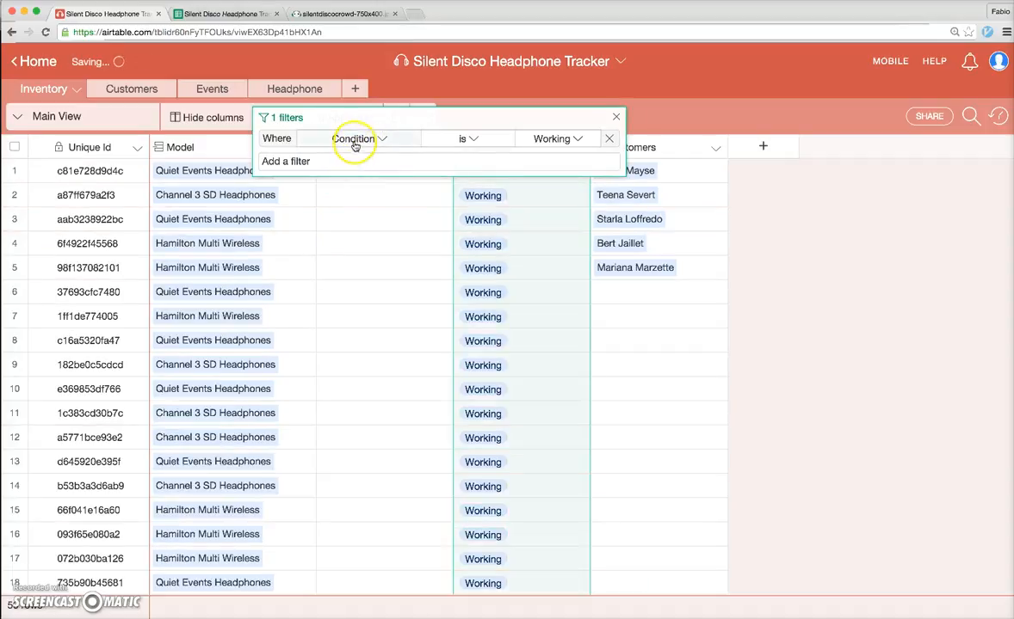
left_click(355, 142)
left_click(355, 142)
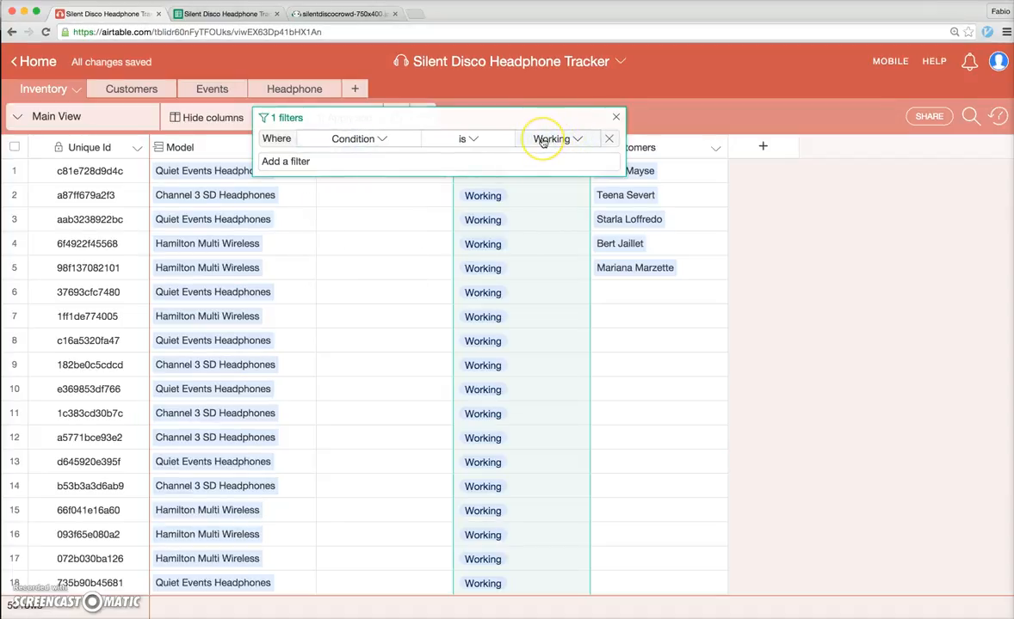
left_click(615, 117)
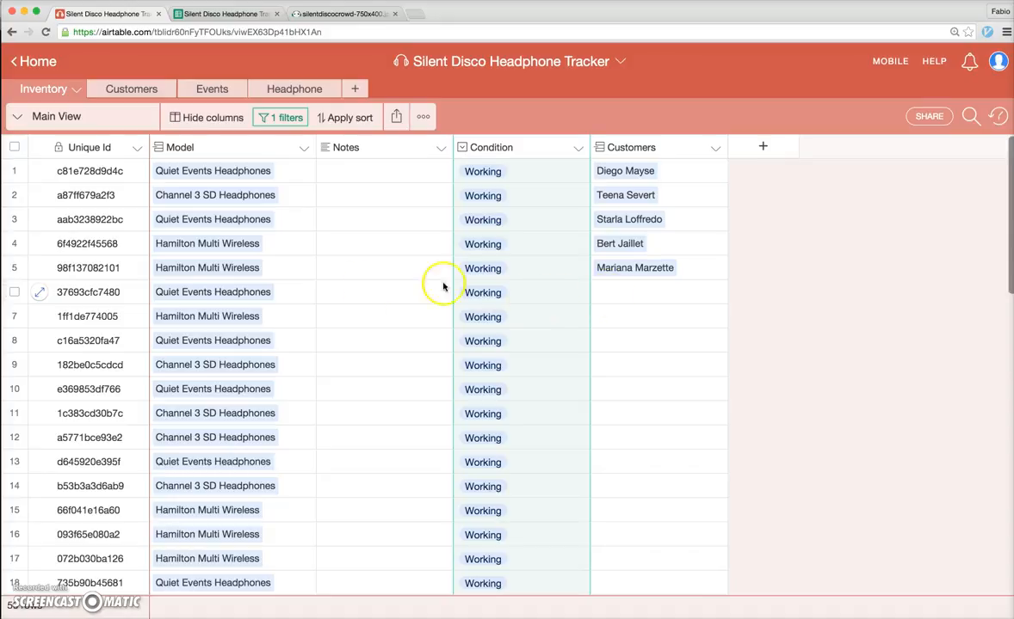
Search 'Bert' and link that customer record in row 6's Customers cell for unit 37693cfc7480
left_click(635, 294)
left_click(604, 295)
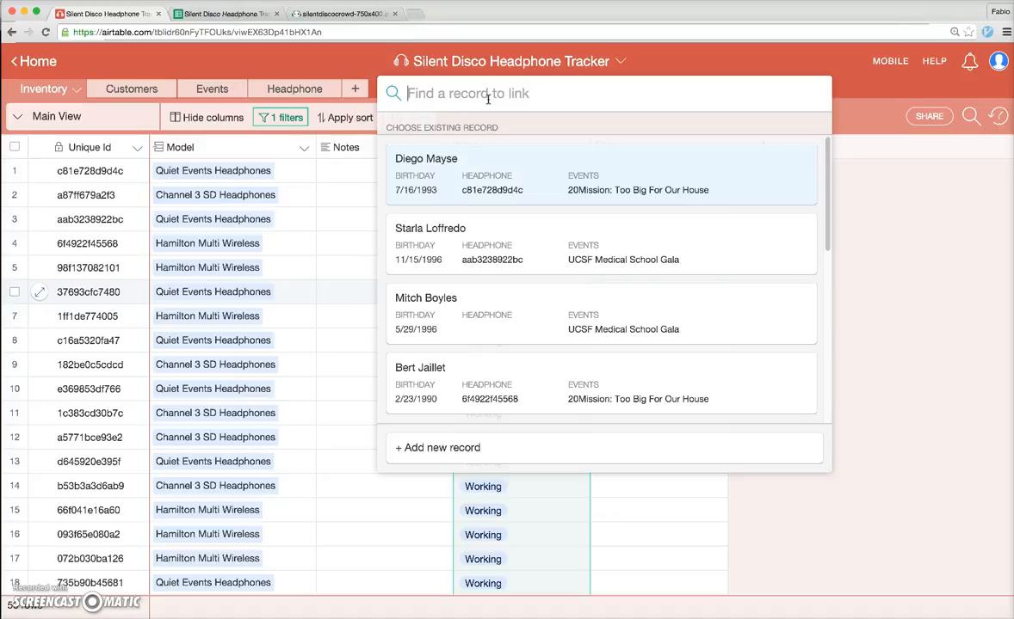
type("Bert")
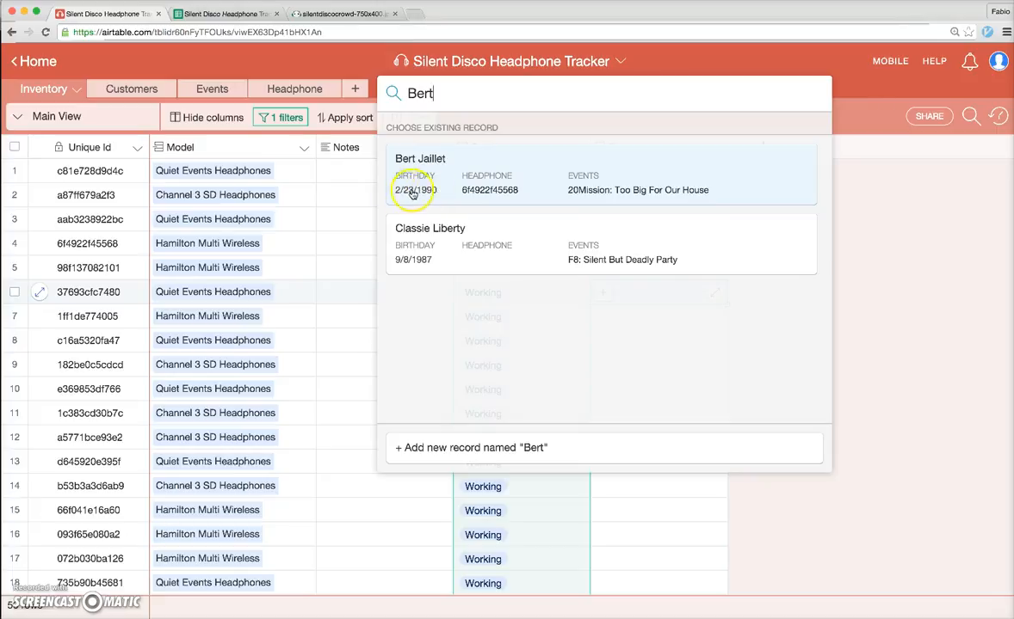
left_click(471, 162)
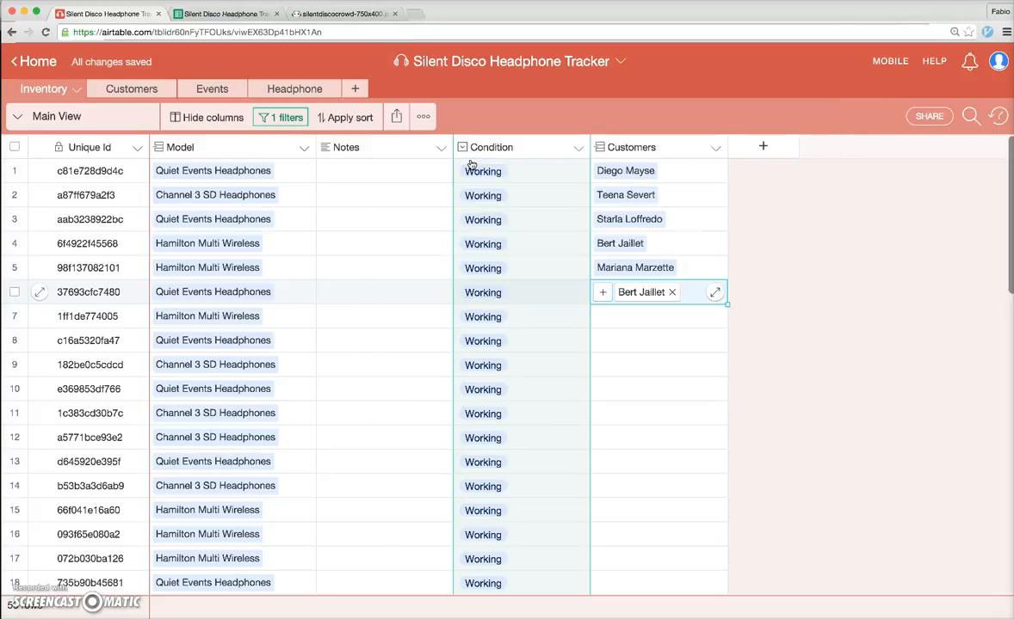
left_click(789, 294)
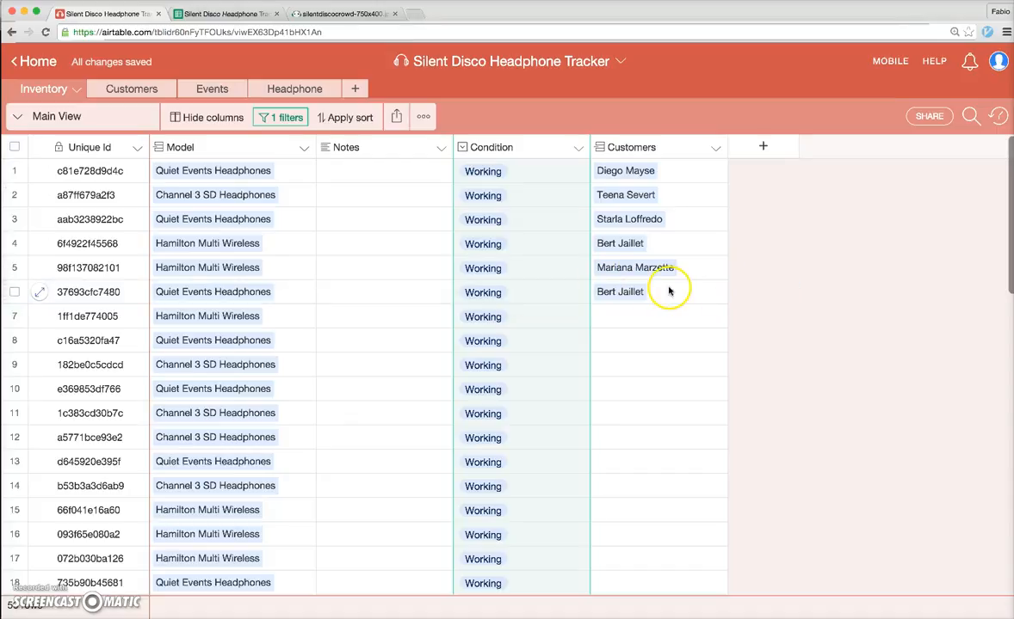
left_click(626, 292)
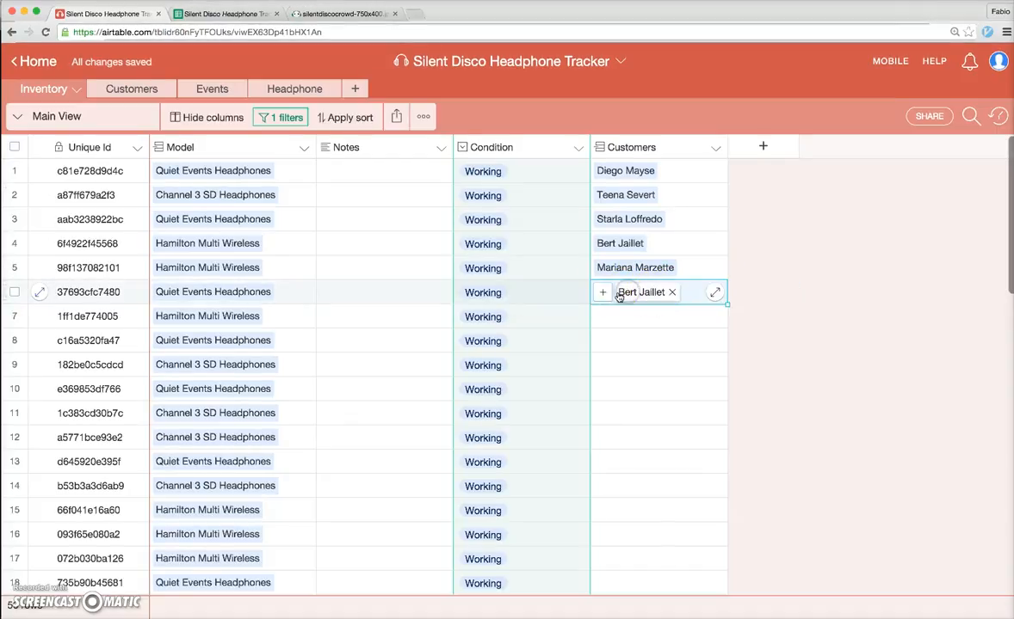
left_click(40, 295)
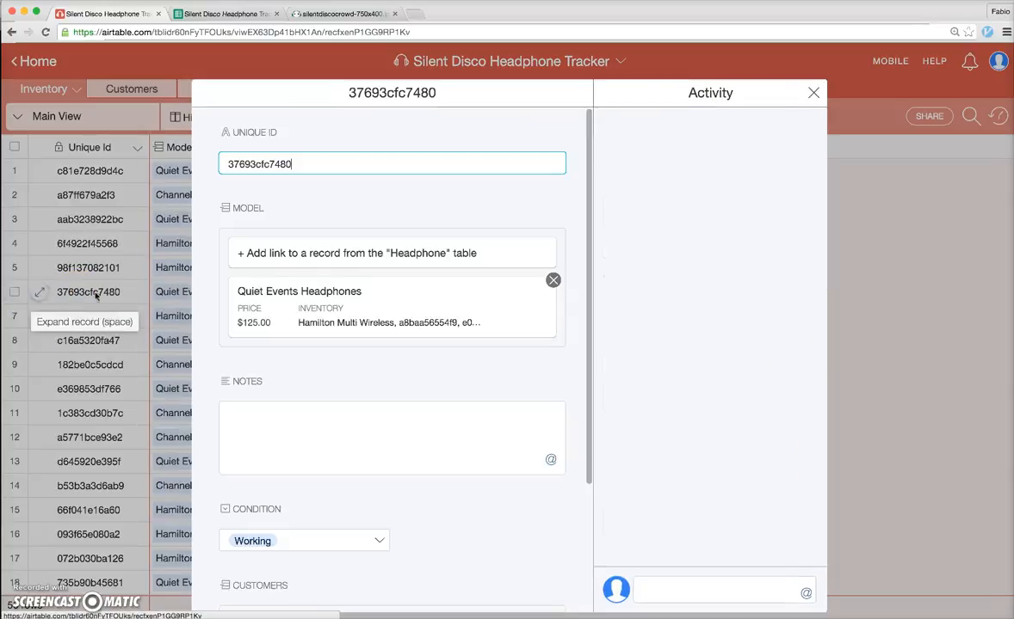
scroll(328, 380, "down", 5)
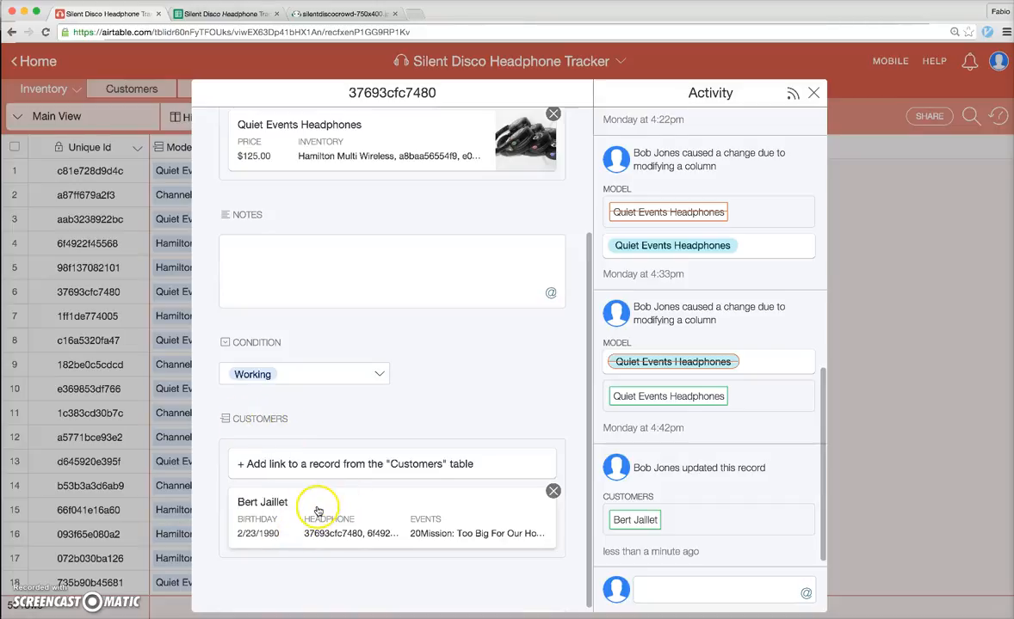
left_click(317, 508)
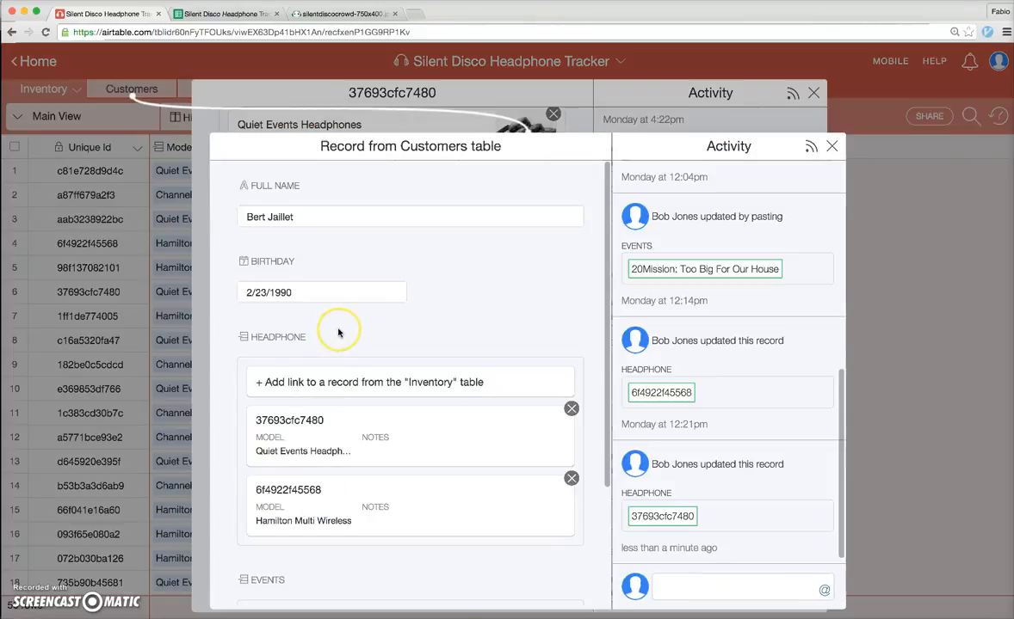
scroll(339, 332, "down", 1)
scroll(338, 333, "down", 3)
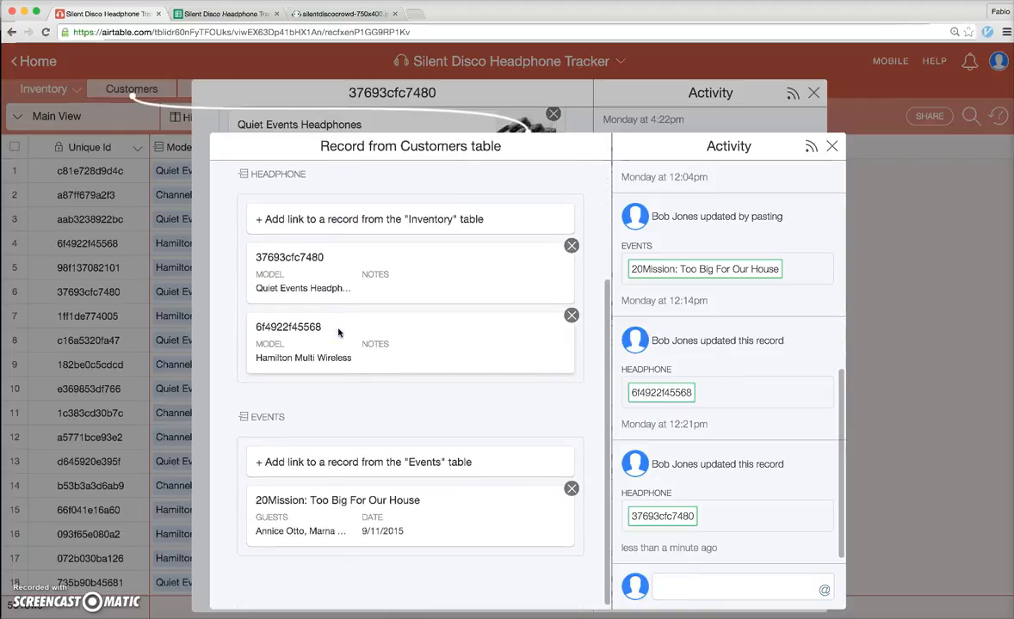
scroll(338, 333, "up", 4)
scroll(338, 333, "down", 4)
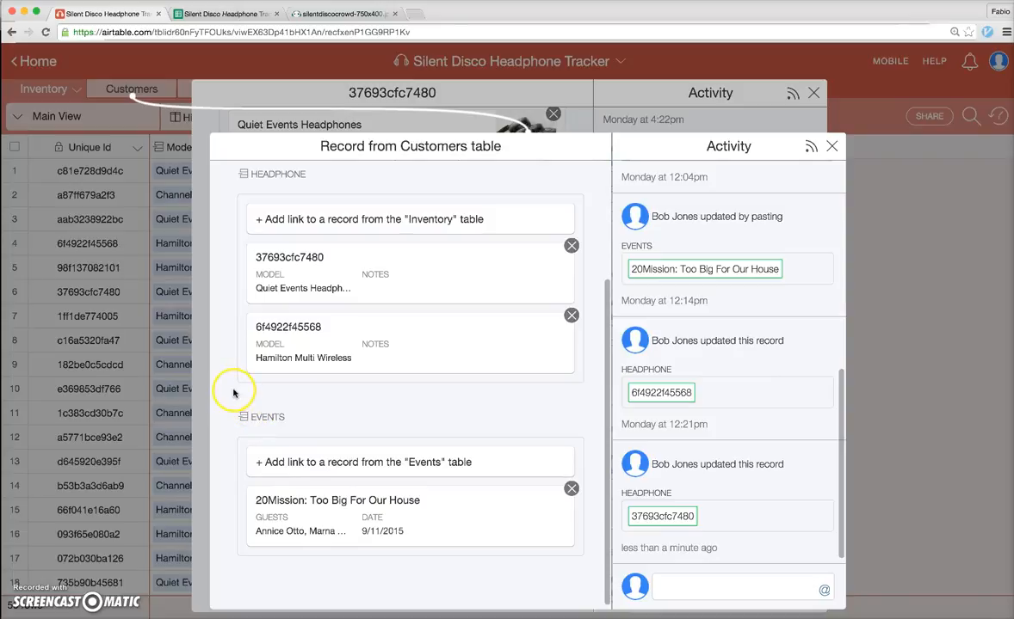
scroll(228, 391, "up", 4)
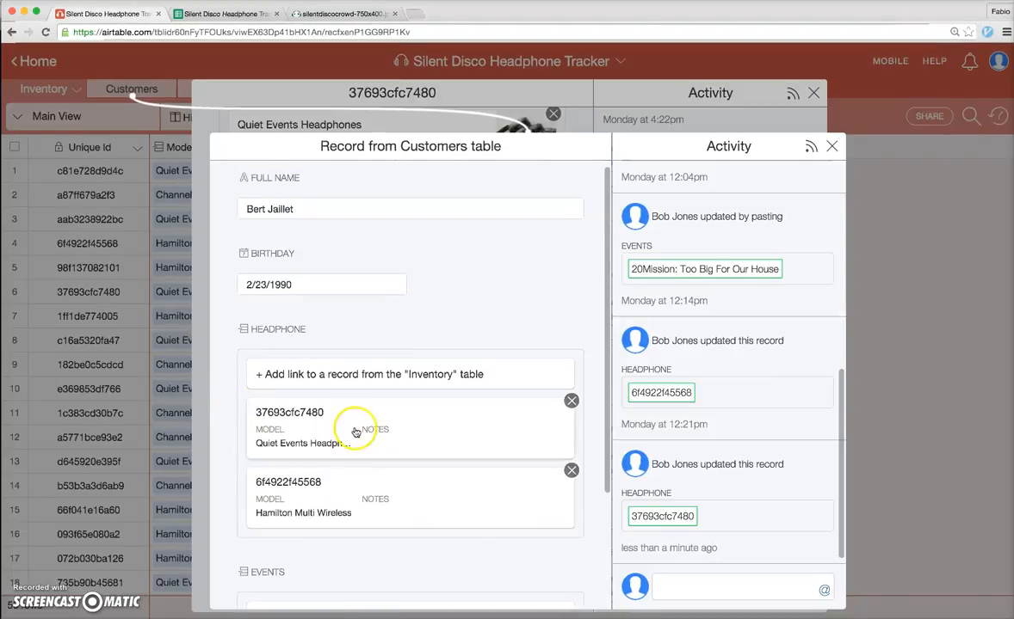
scroll(237, 400, "up", 1)
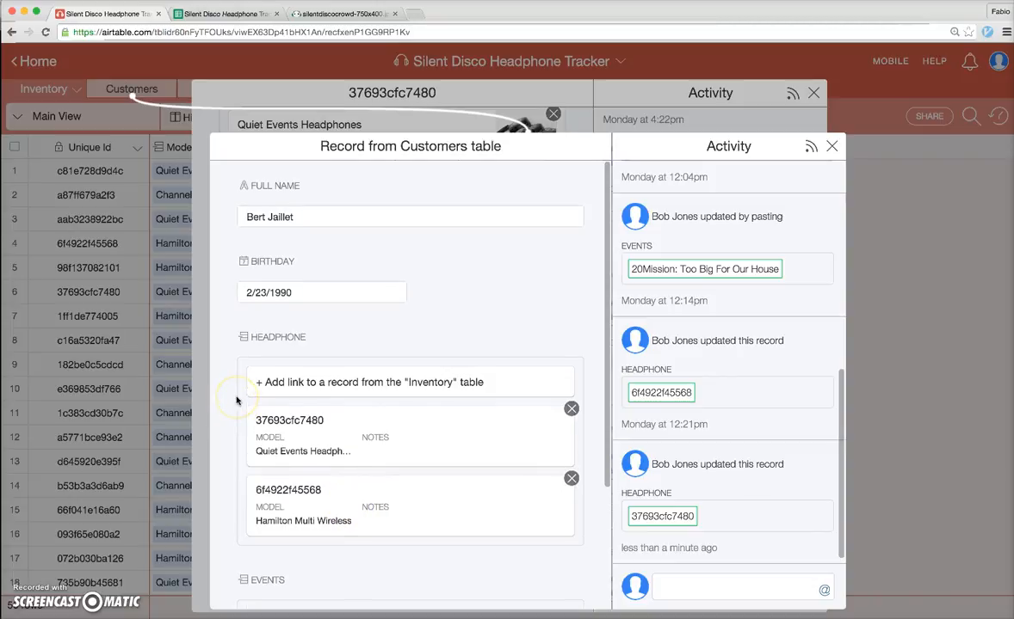
left_click(129, 287)
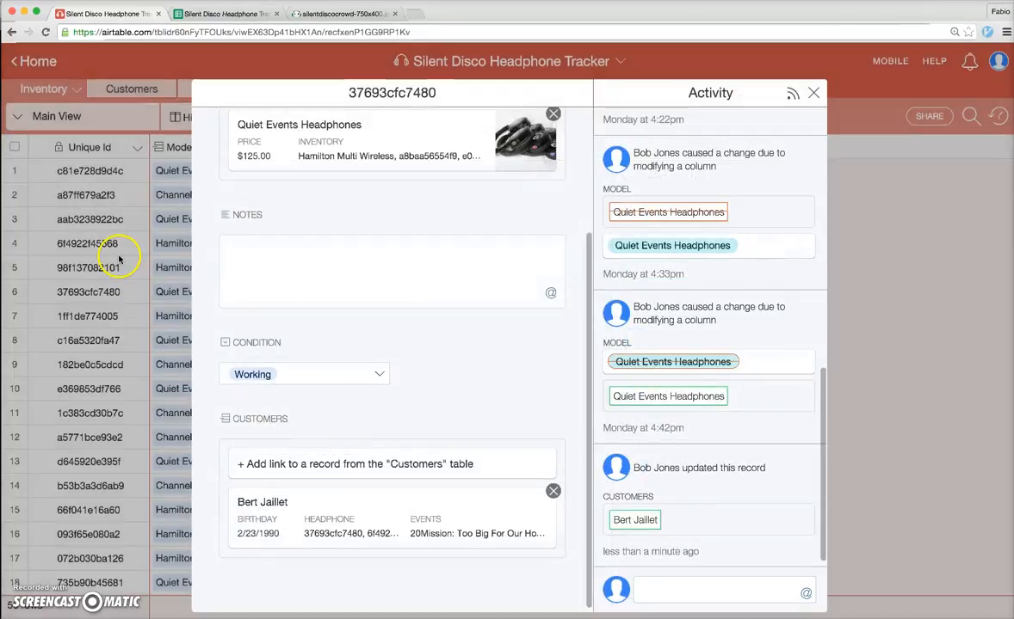
left_click(135, 324)
left_click(198, 90)
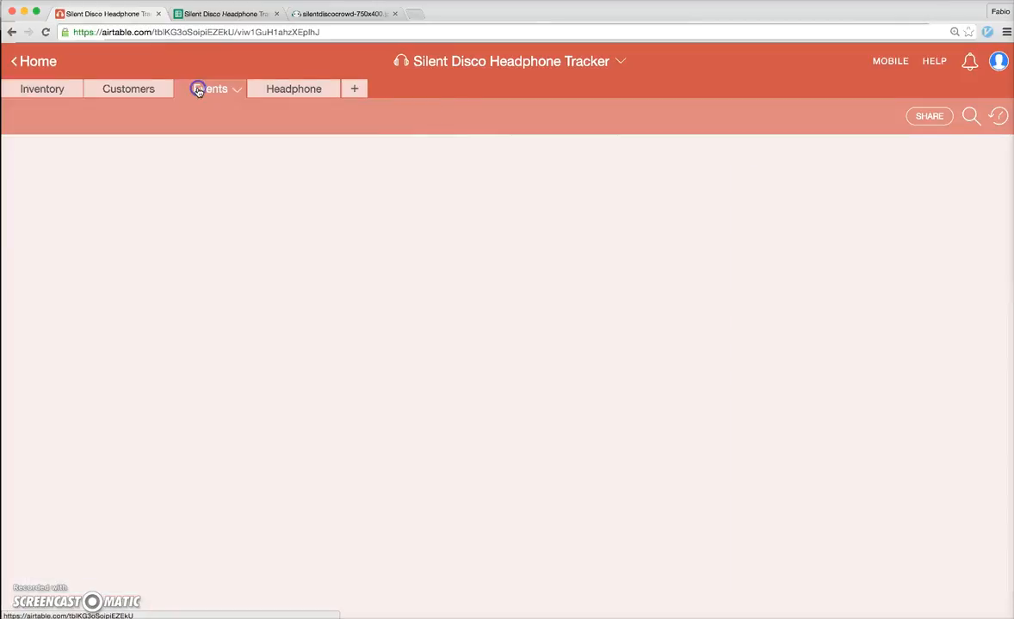
left_click(125, 90)
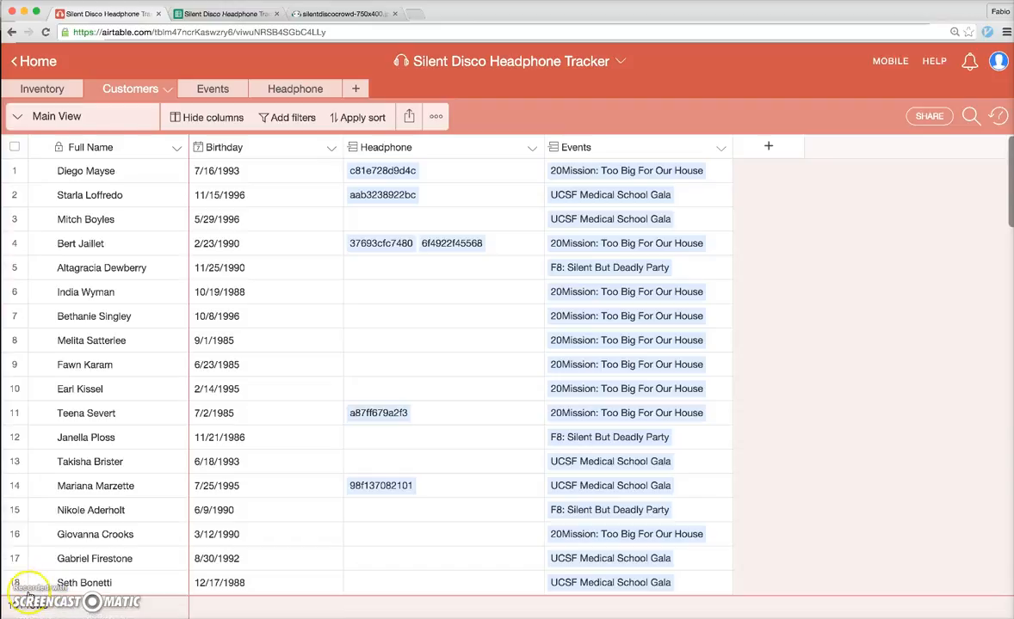
left_click(53, 90)
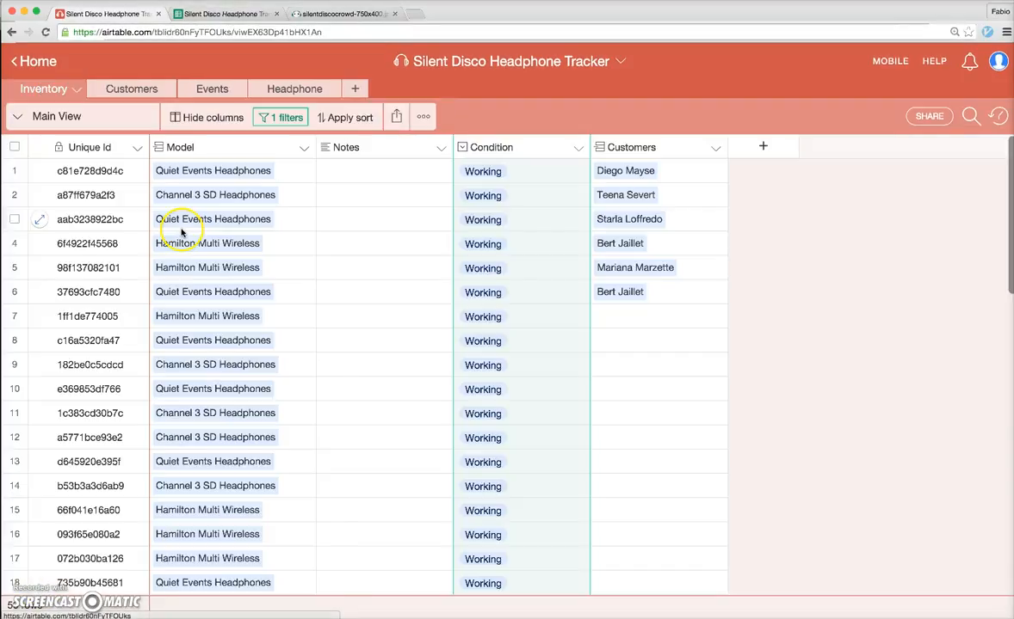
Add a new Inventory record with Unique Id 49d9243k23j4 and Model Quiet Events Headphones
scroll(389, 325, "down", 3)
scroll(394, 328, "down", 10)
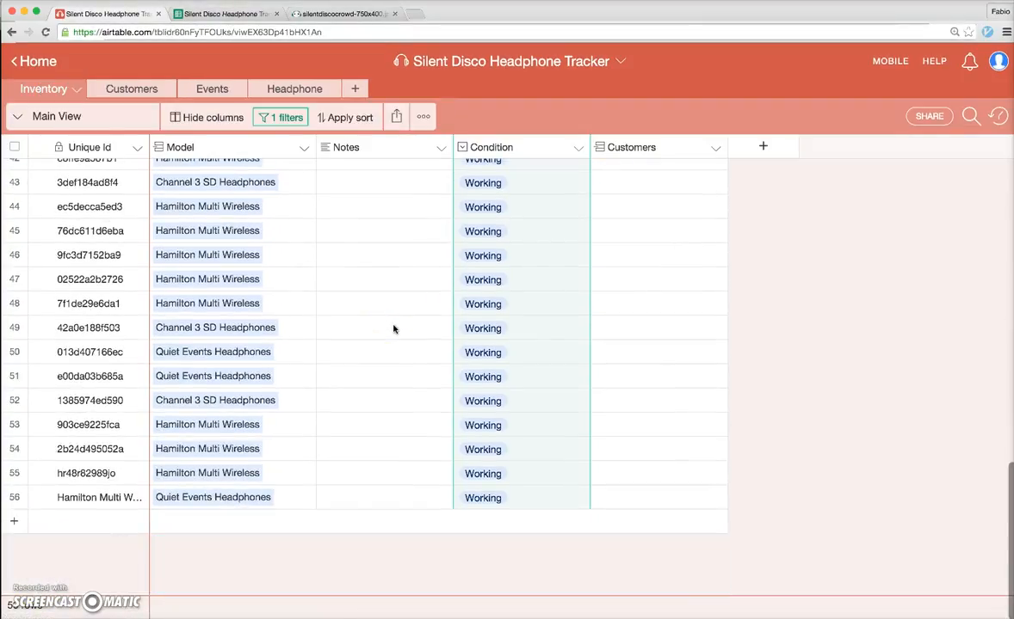
left_click(122, 520)
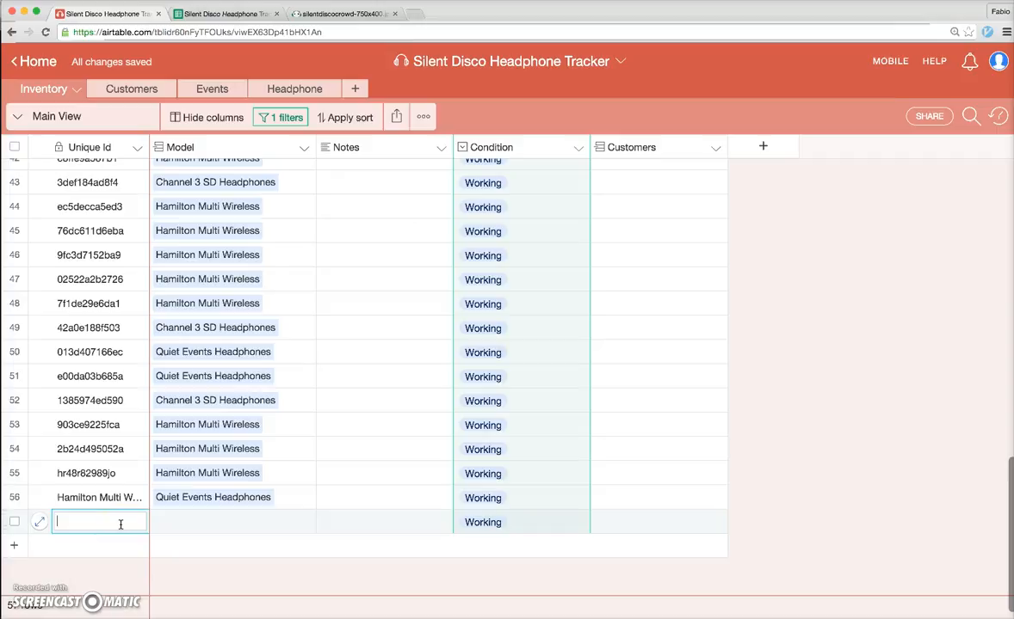
type("49")
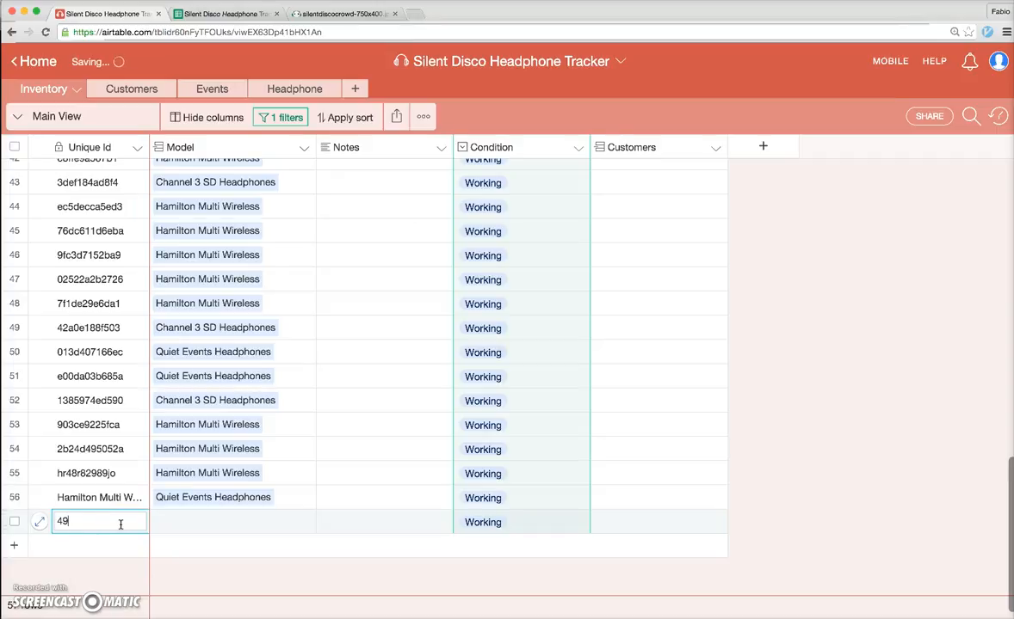
type("d9243k23j4")
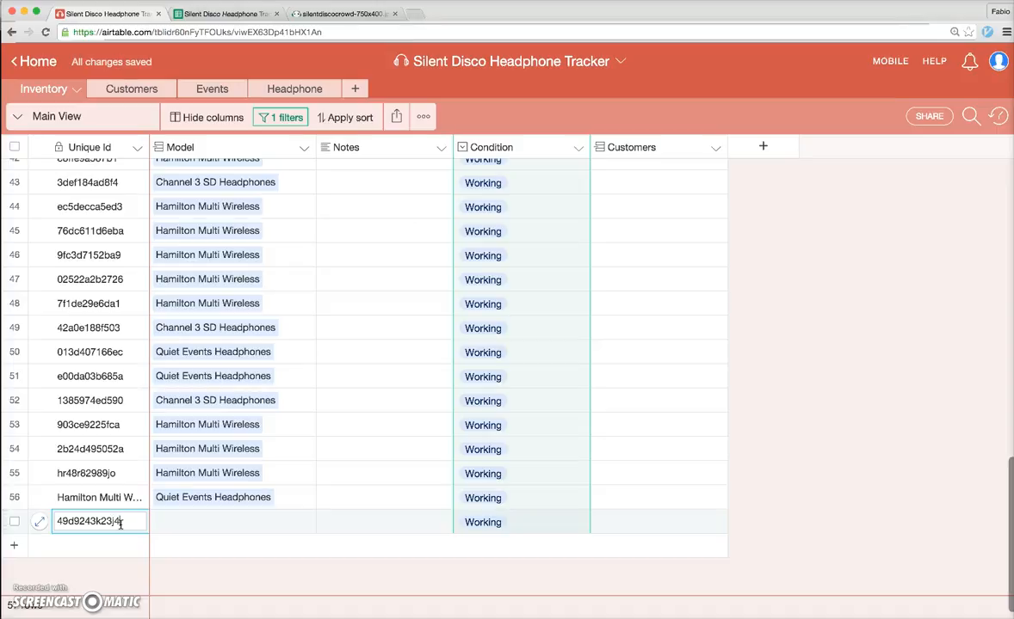
left_click(258, 522)
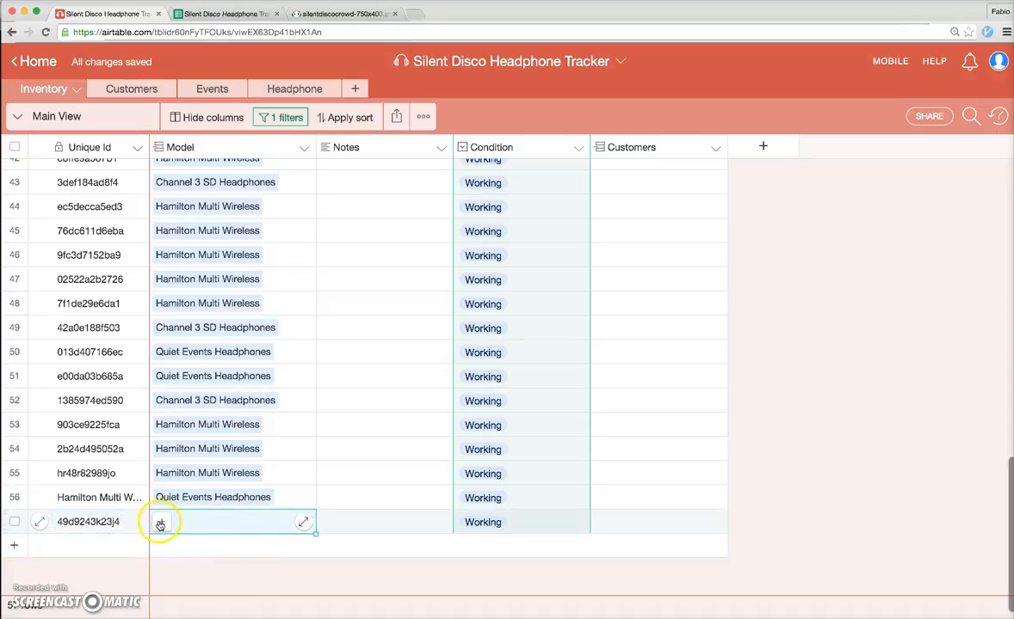
left_click(161, 522)
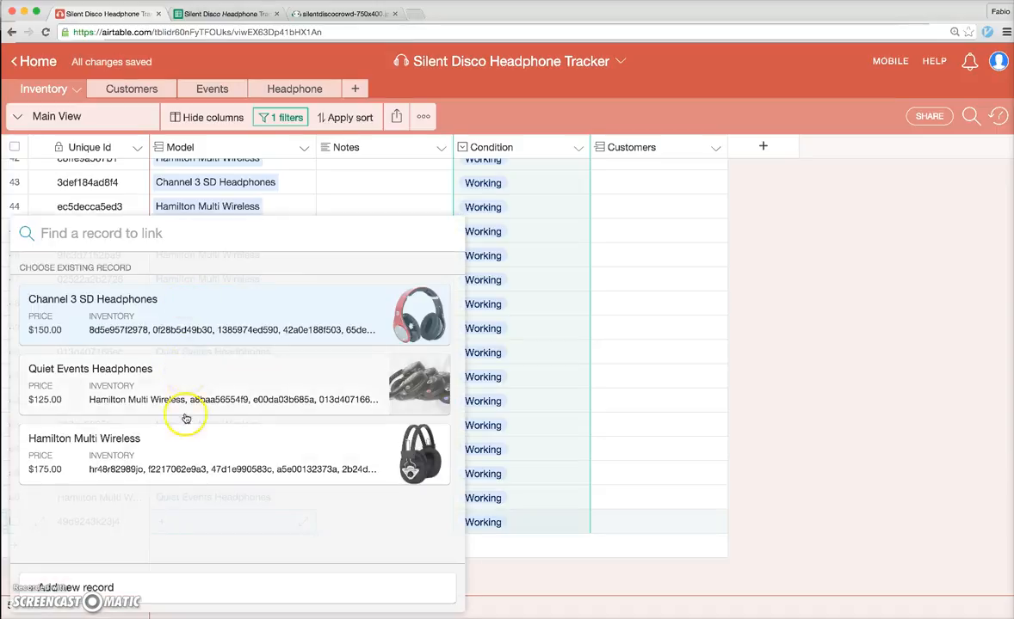
left_click(230, 383)
Set the new record's Condition to Working and its Notes to 'Nouveau'
left_click(485, 522)
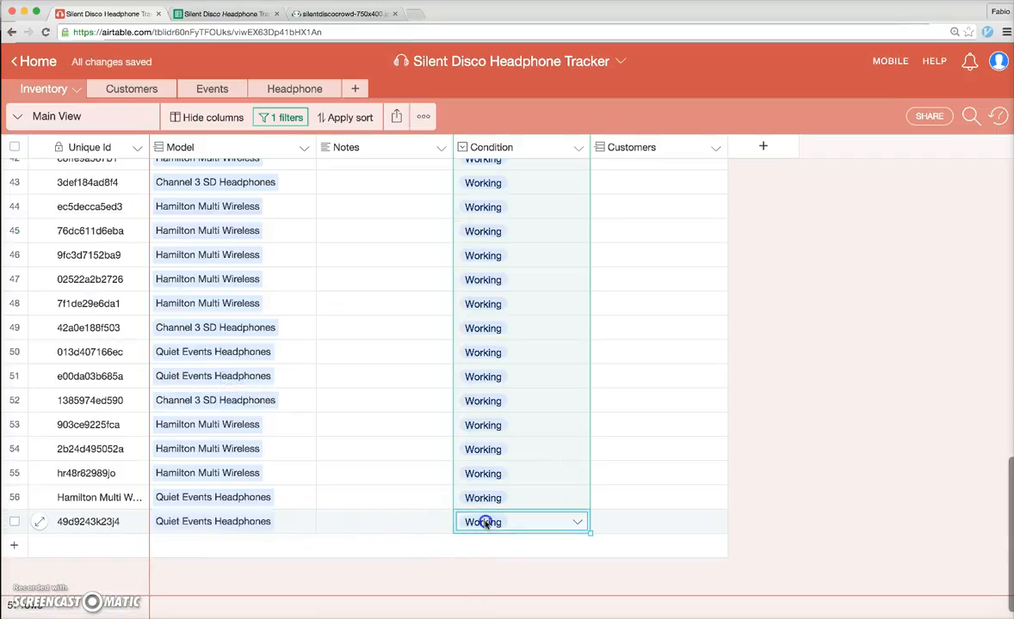
left_click(559, 522)
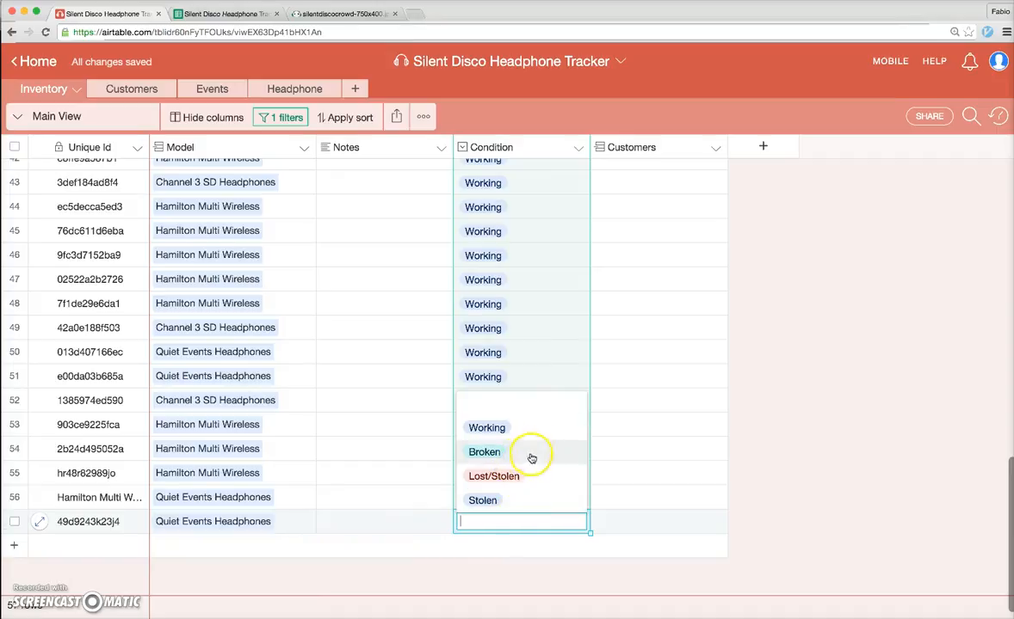
left_click(516, 425)
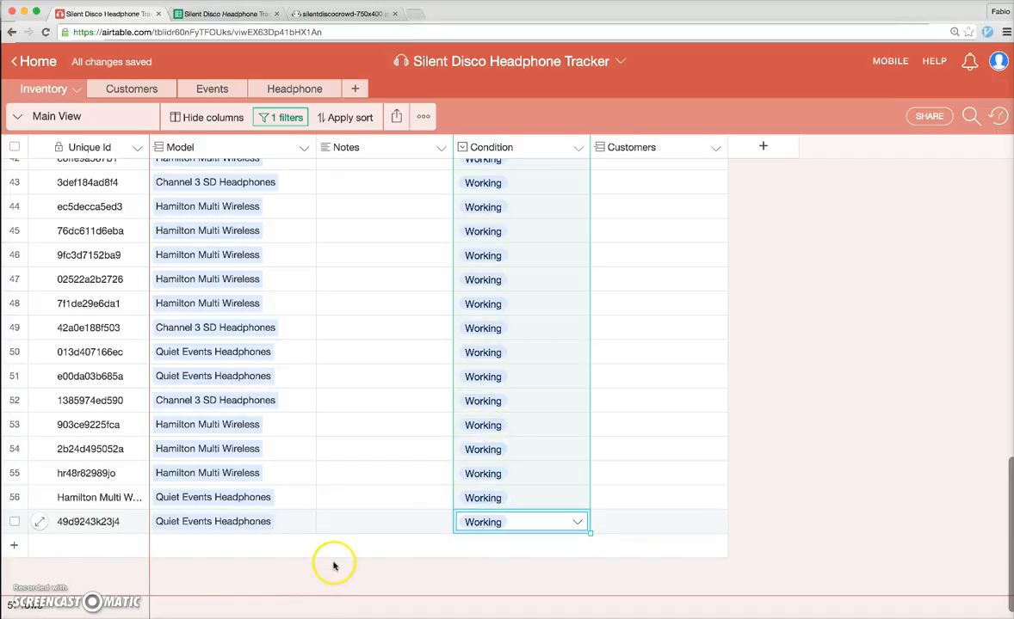
left_click(395, 529)
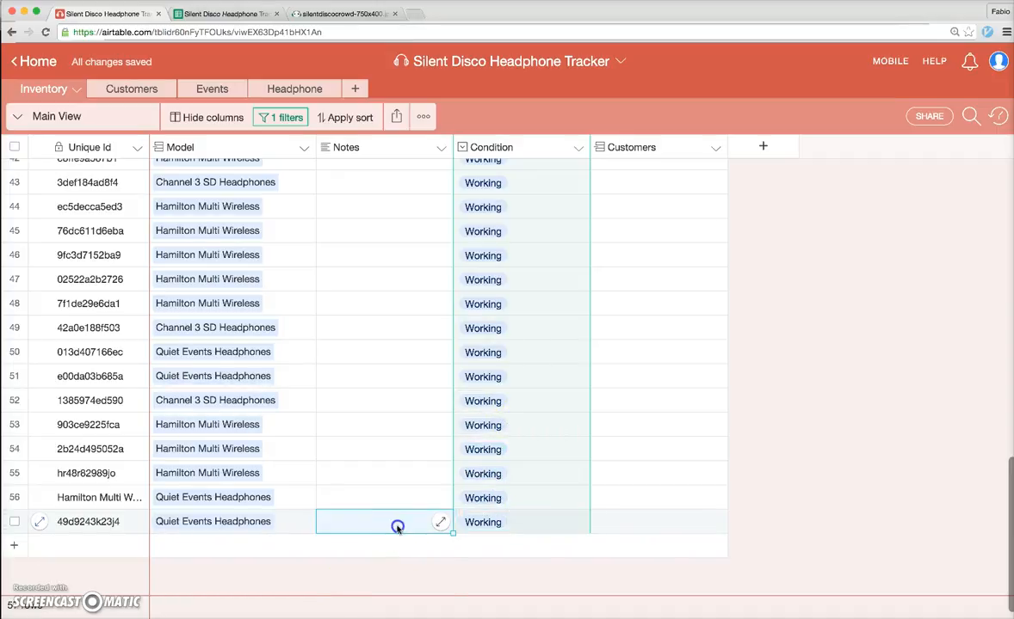
left_click(397, 529)
type("Nouv")
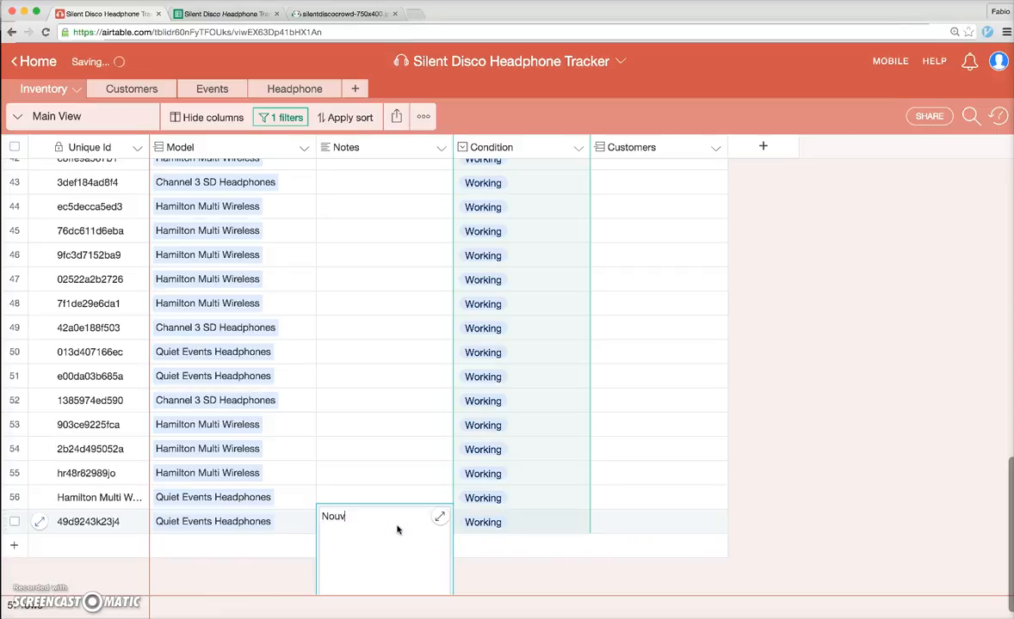
type("eau")
left_click(389, 561)
Leave the new record's Customers field empty, closing the customer list without linking anyone
left_click(643, 528)
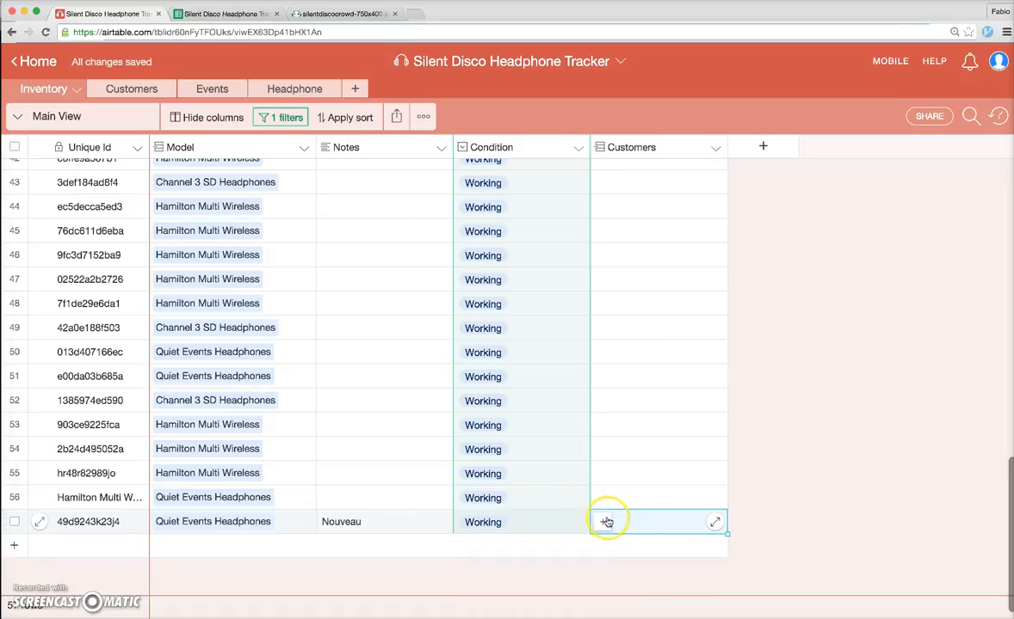
left_click(604, 521)
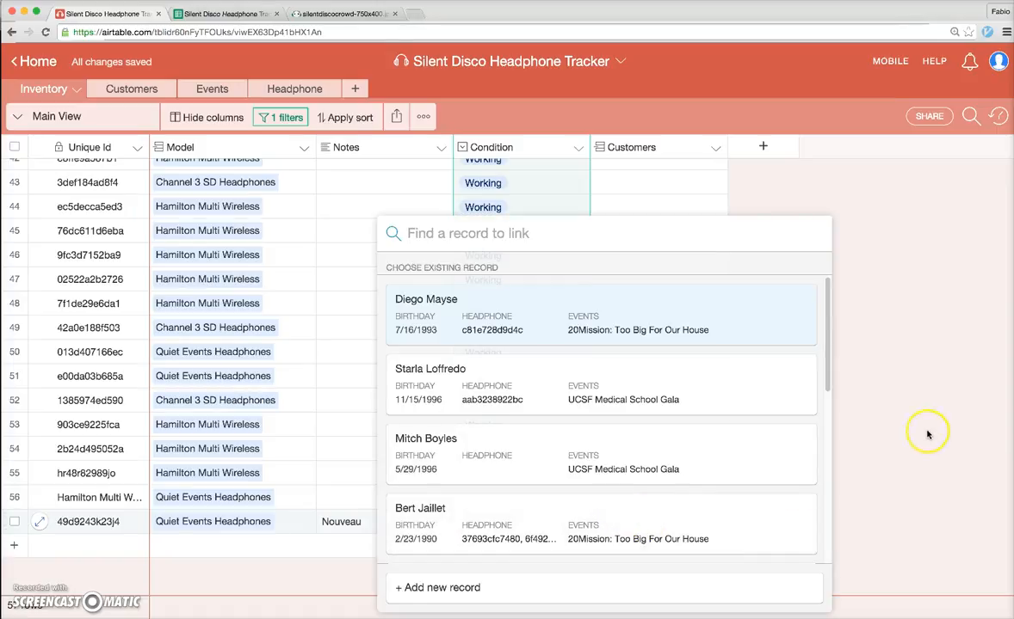
left_click(927, 431)
scroll(757, 248, "up", 10)
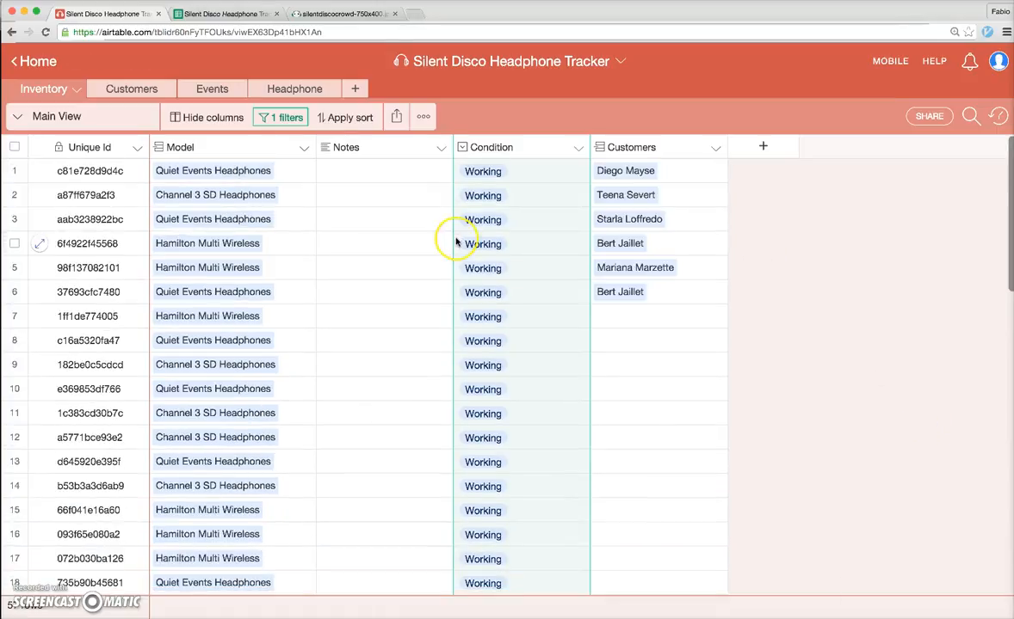